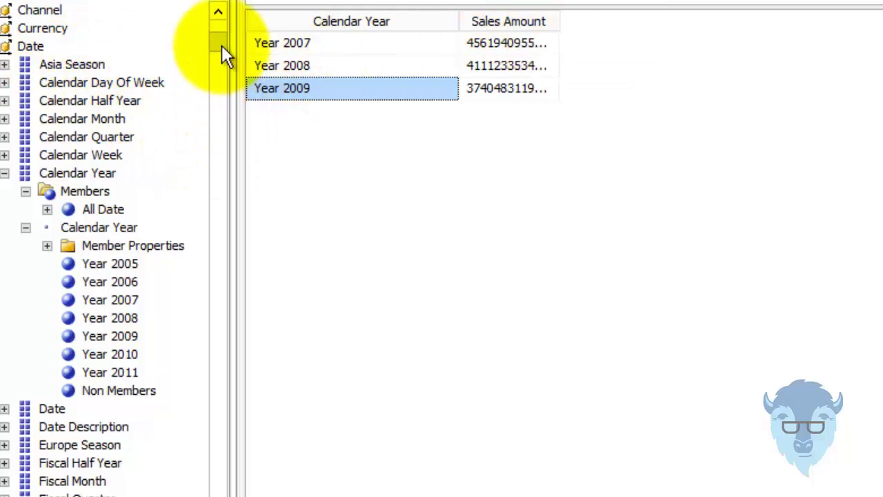
drag(225, 18, 225, 18)
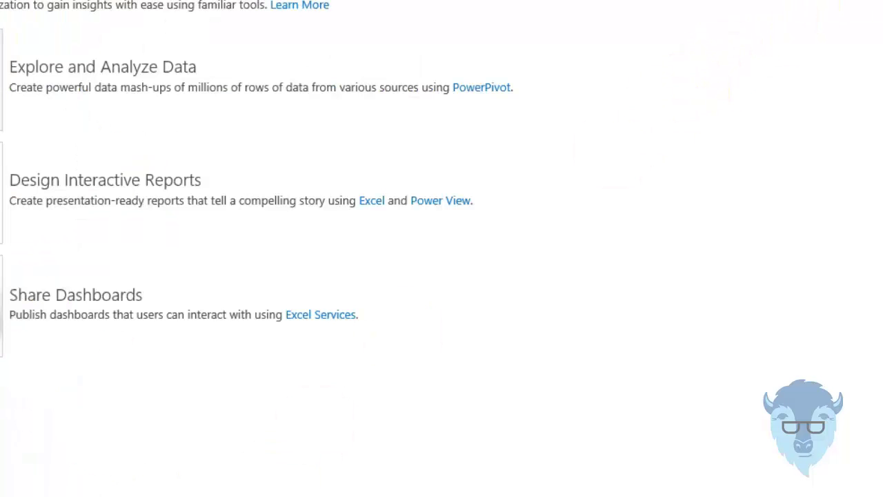
Switch to Dashboard Designer and duplicate the BBP_Operation_Cube data source within the SSAS folder.
key(alt+Tab)
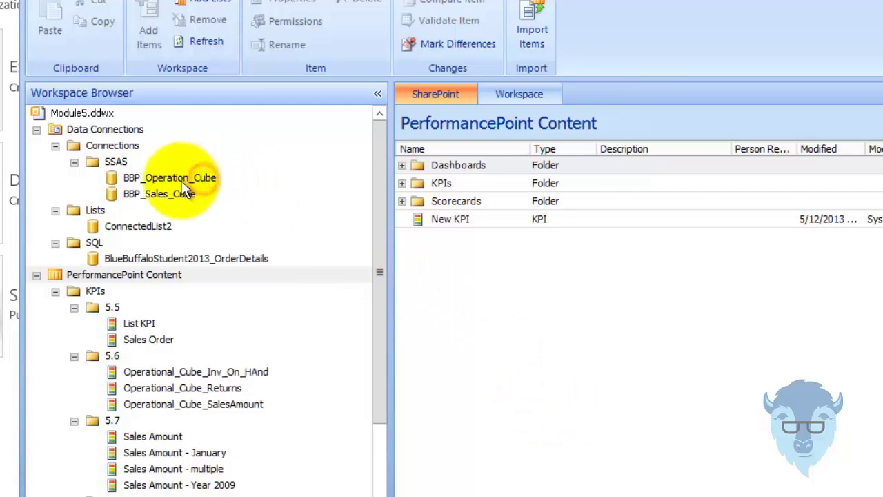
click(153, 180)
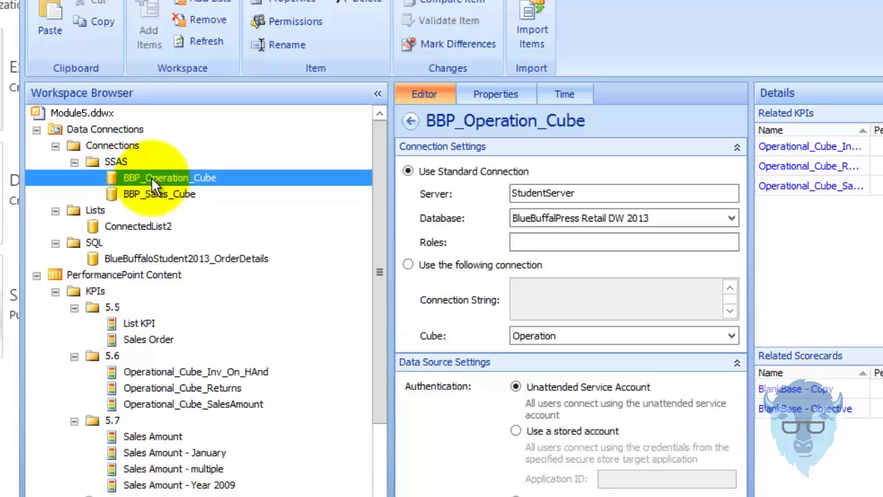
right_click(151, 178)
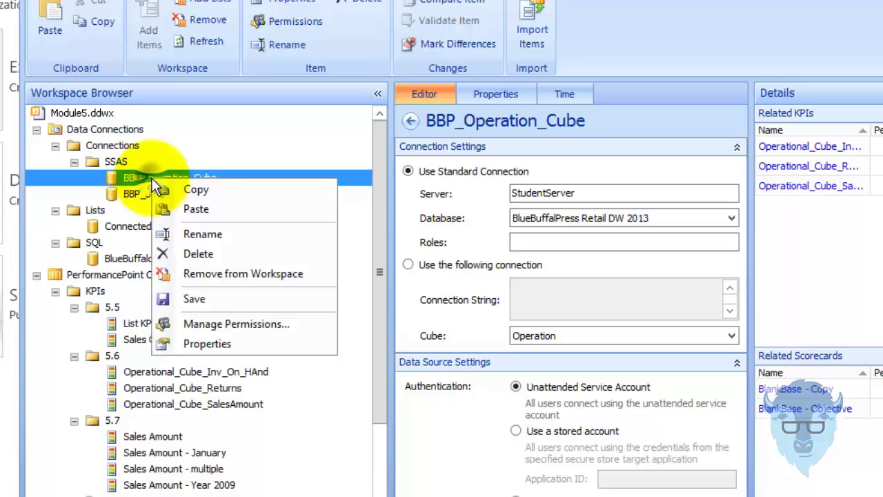
click(194, 191)
click(118, 162)
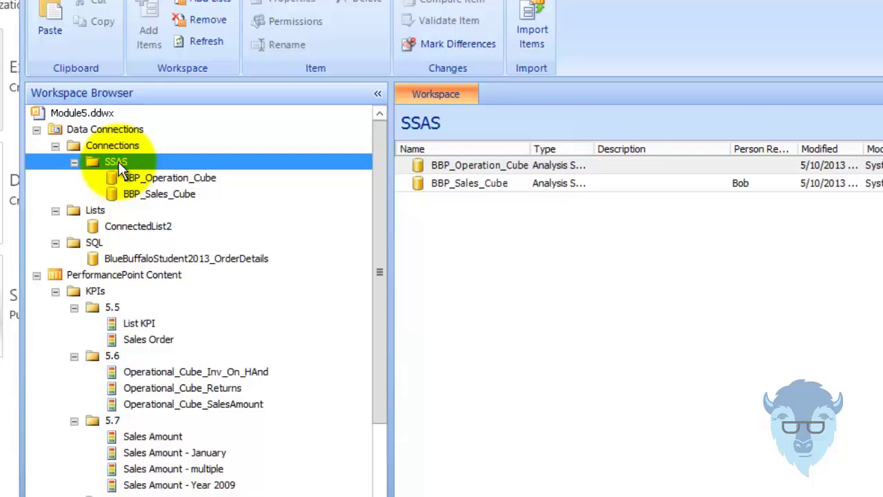
right_click(118, 161)
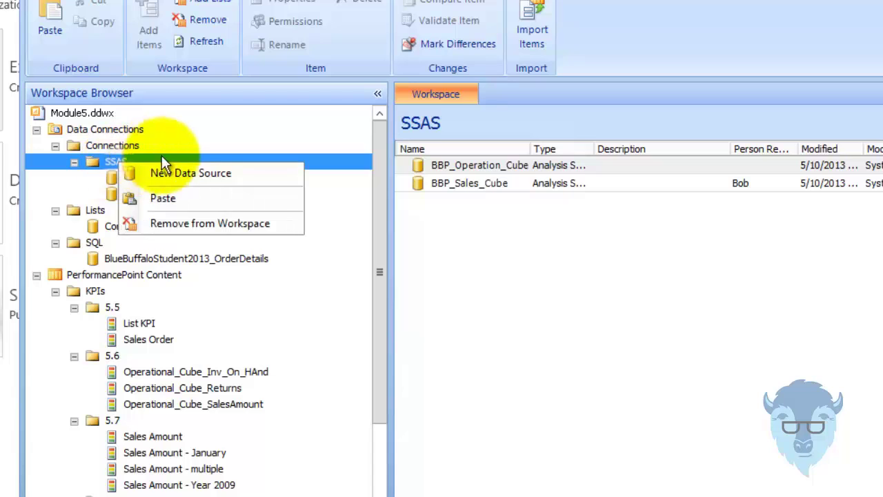
click(184, 201)
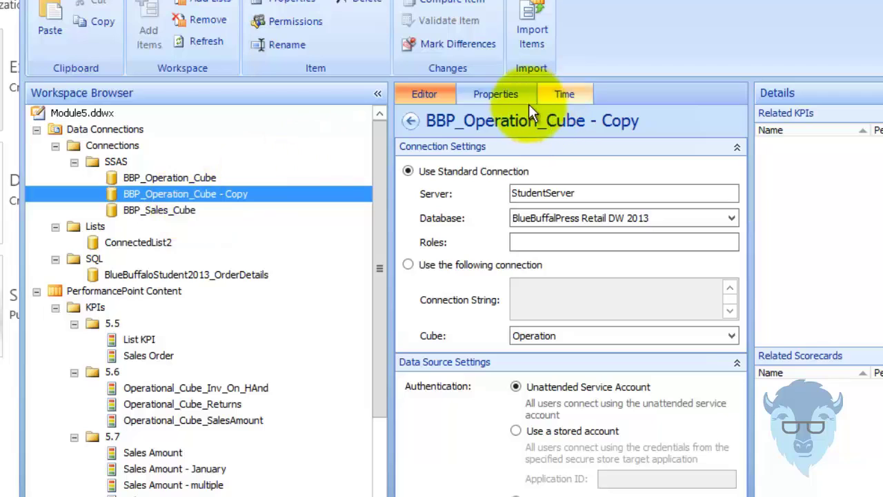
In the copied data source's properties, create a display folder under Connections\SSAS and try to name it 5.10.
click(512, 93)
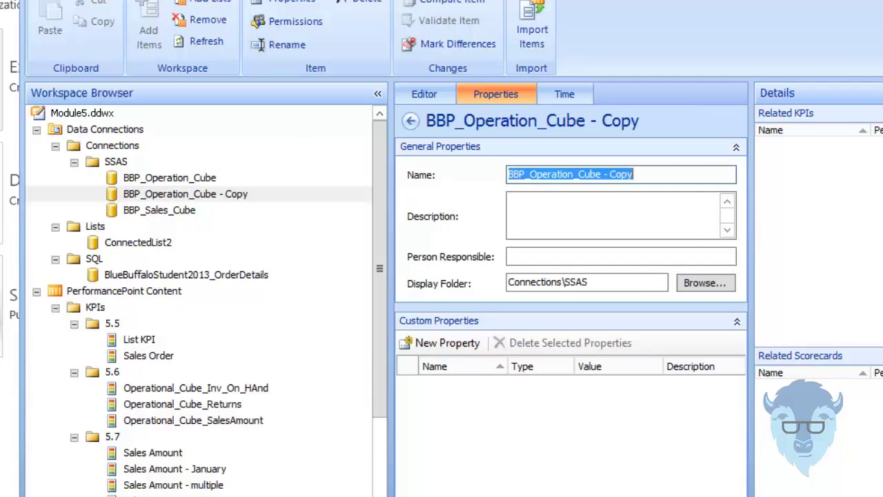
click(870, 92)
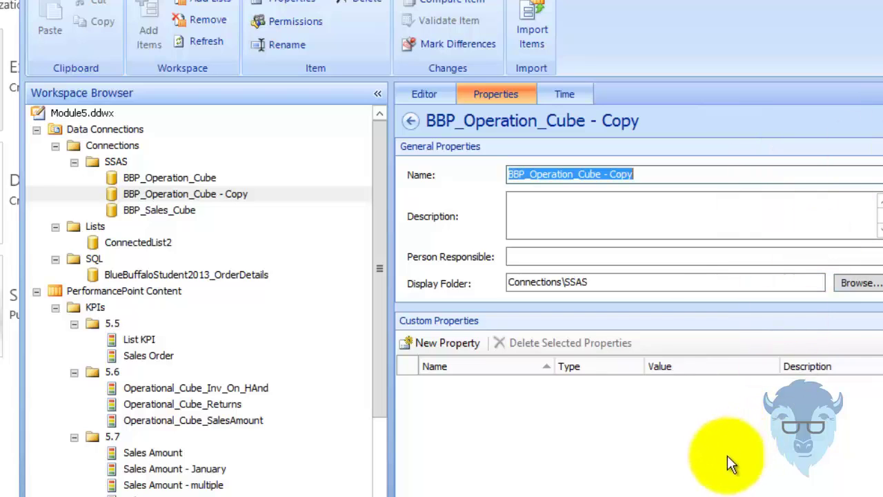
click(861, 283)
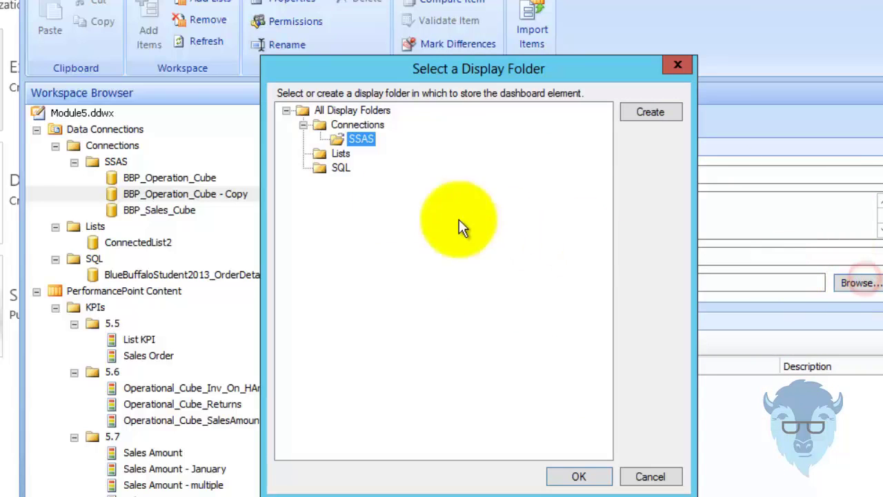
click(648, 111)
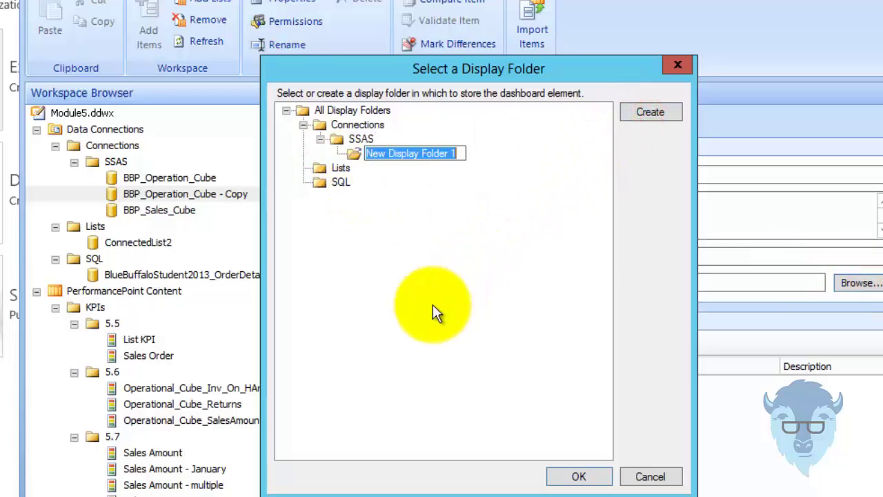
text(5.10)
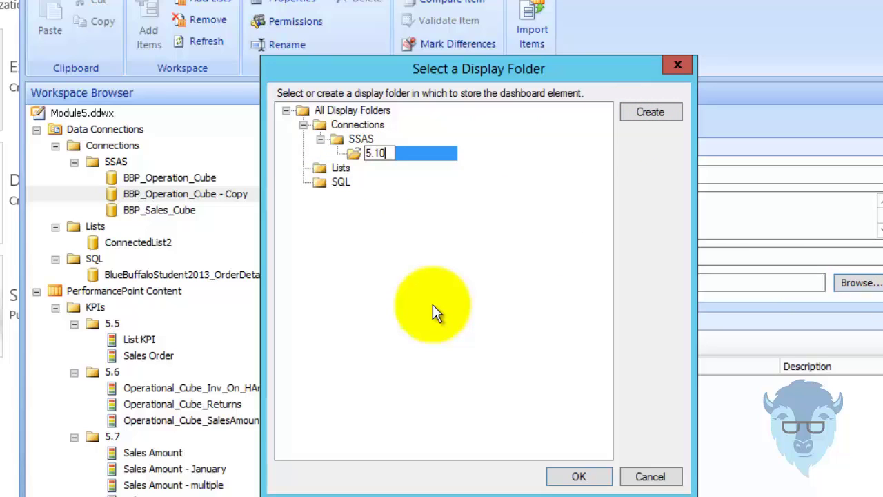
text(1)
click(578, 476)
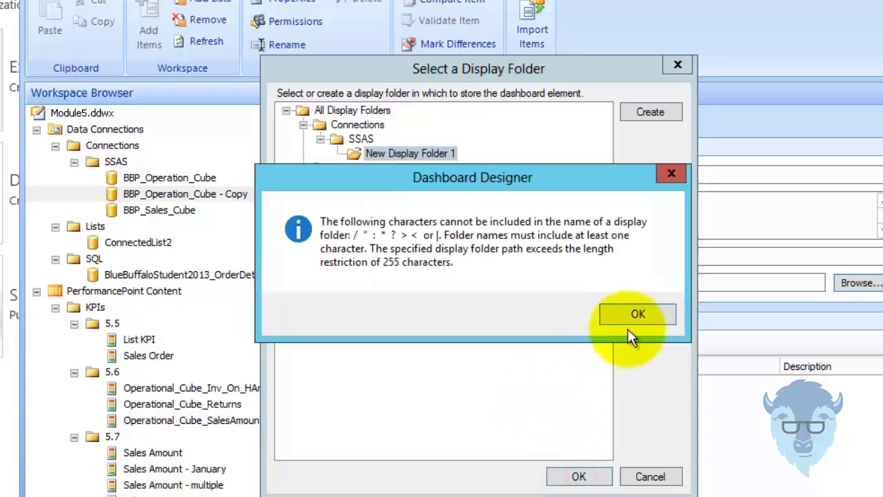
click(635, 306)
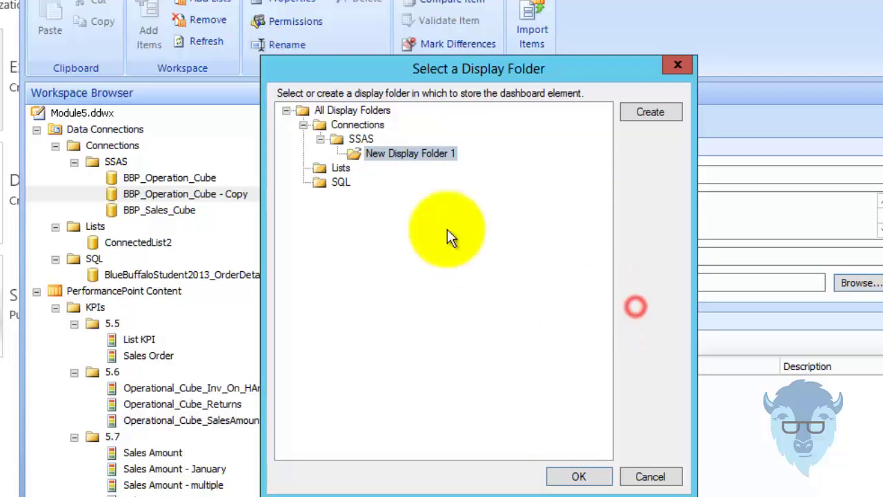
Rename the new display folder under SSAS to 5.10 and apply it to the copied data source.
right_click(390, 155)
click(417, 170)
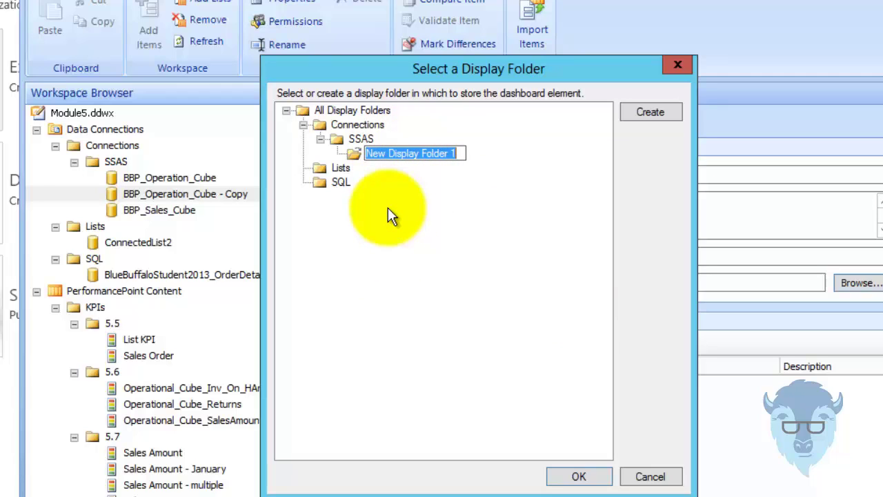
text(5)
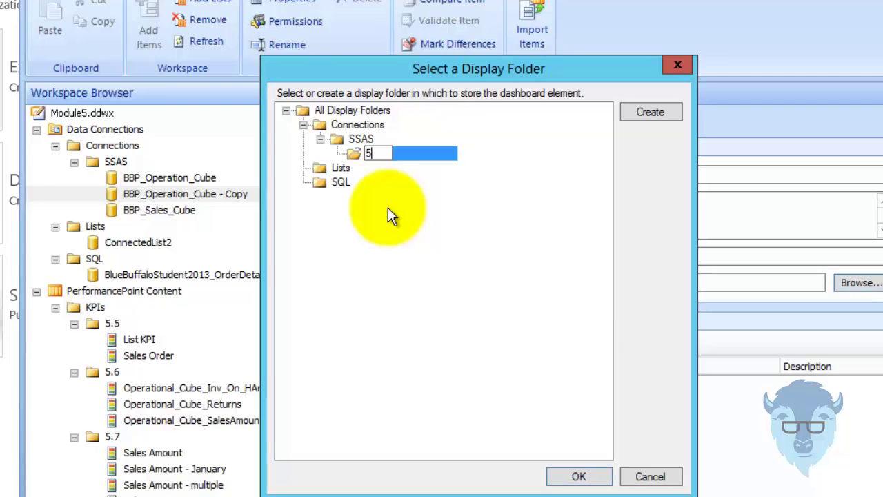
text(.10)
key(Return)
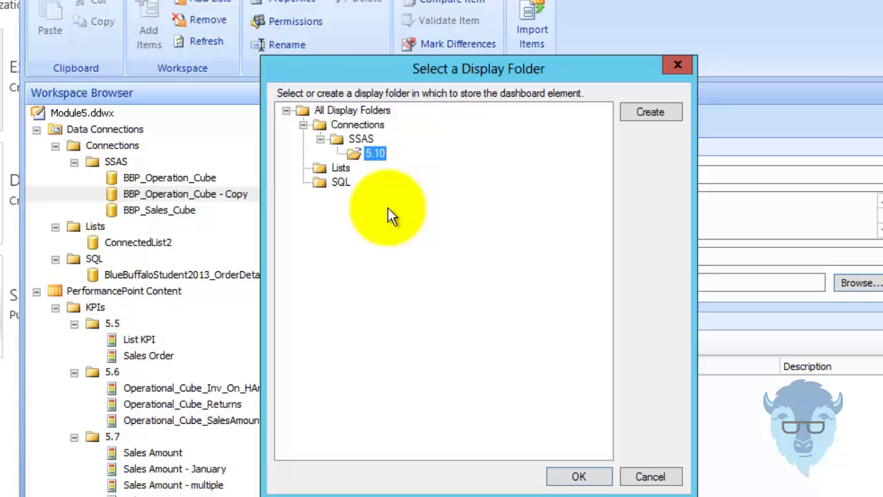
click(360, 139)
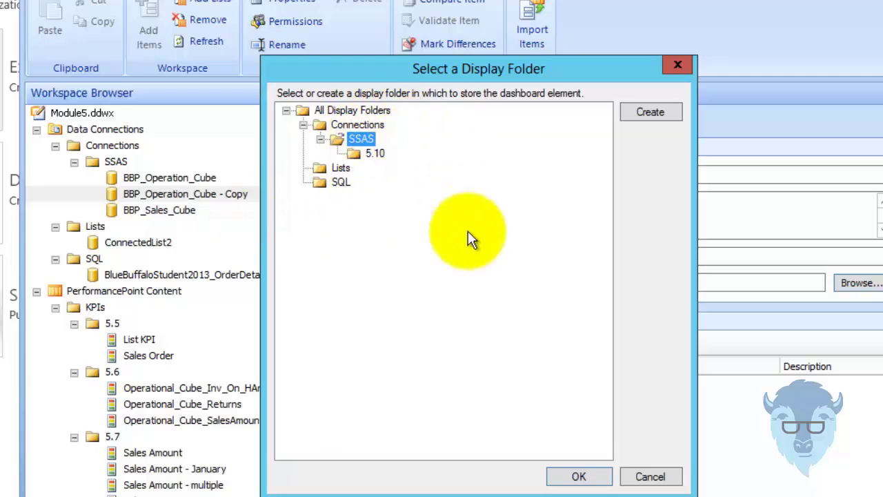
click(583, 476)
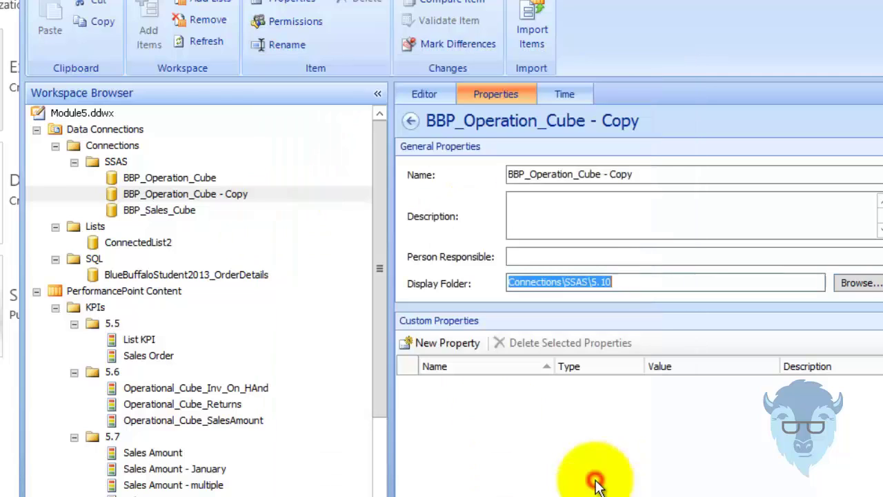
Rename the copied data source to BBP_Operation_Cube - Time Intelligence.
click(654, 176)
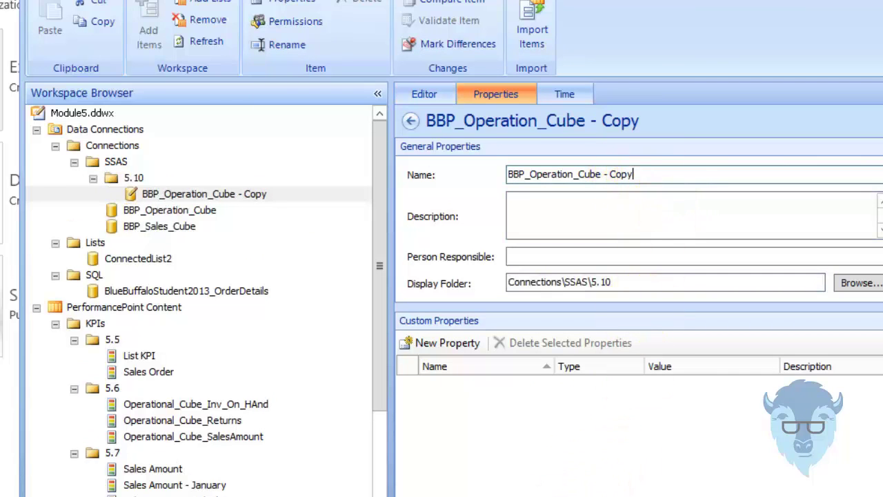
key(BackSpace)
key(BackSpace)
text(TimeInte)
text(nte)
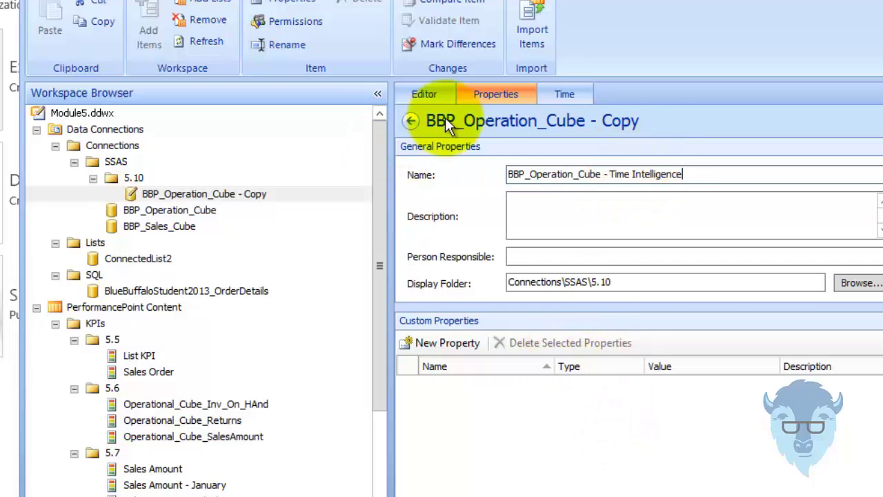
click(439, 90)
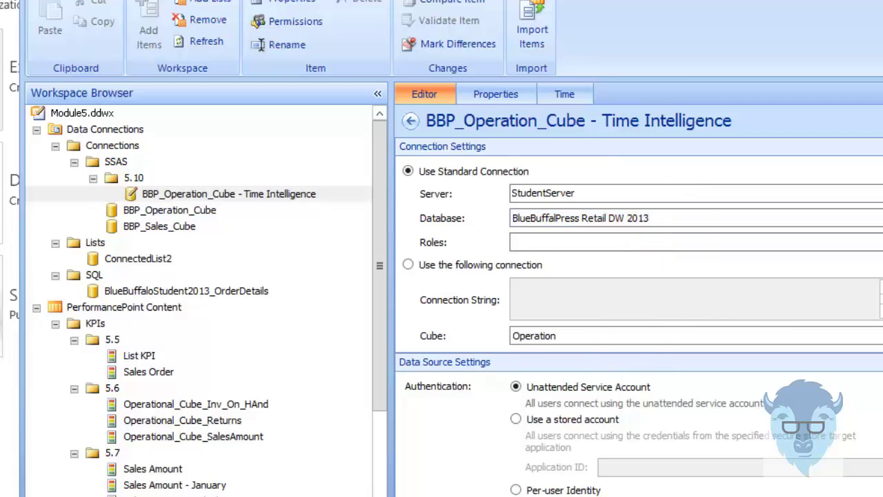
Set the time dimension of the Time Intelligence data source to Date.Calendar YQMD.
click(573, 93)
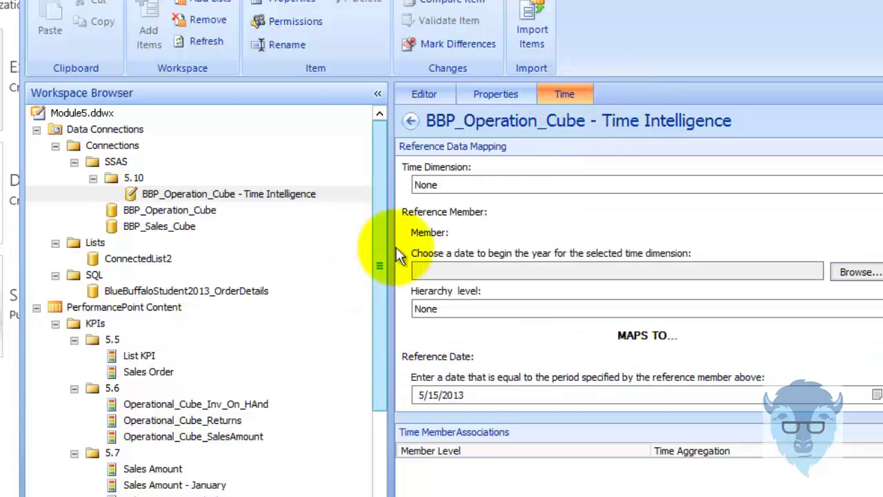
drag(384, 246, 169, 214)
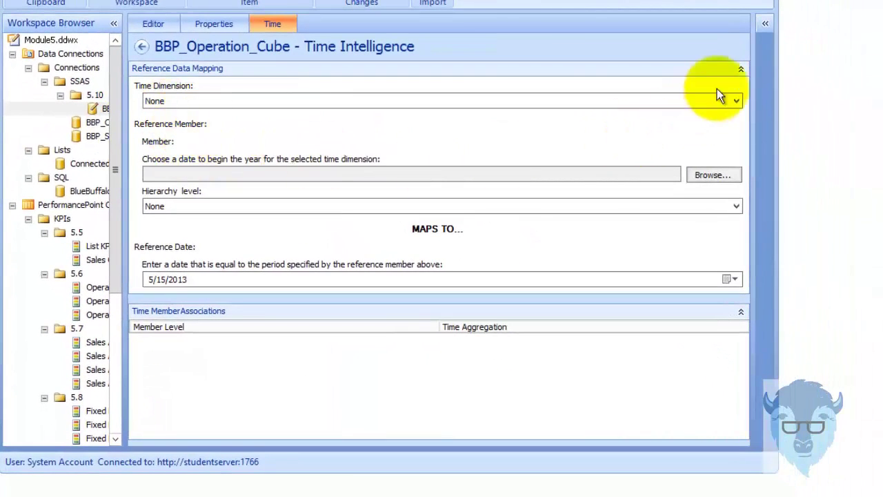
click(737, 100)
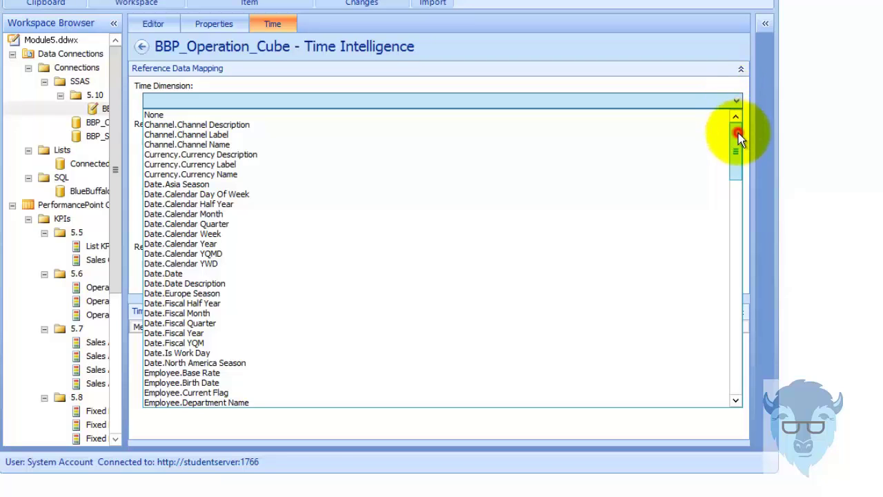
drag(738, 133, 745, 159)
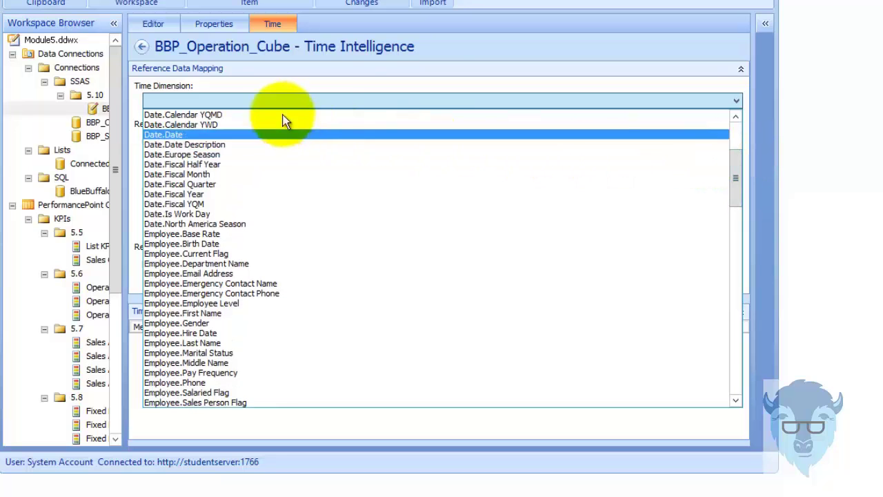
click(235, 113)
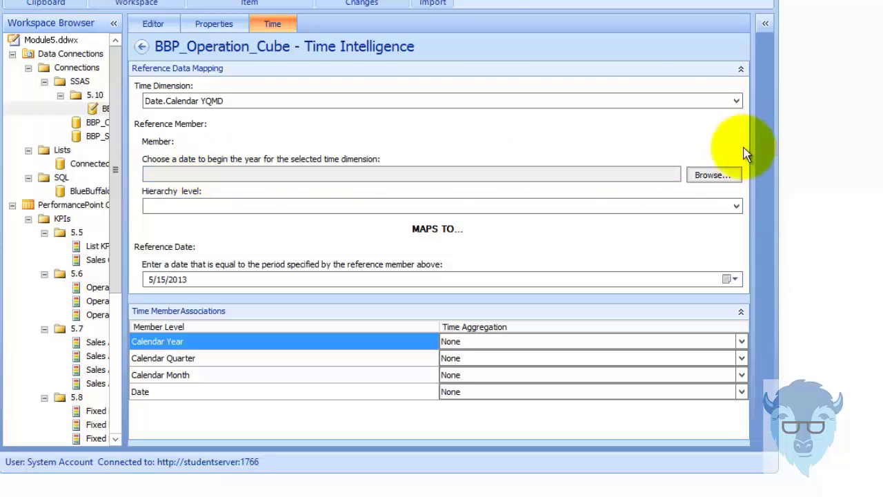
Choose 2008-01-01 from January, Q1 of Year 2008 as the reference member and set its hierarchy level to Day.
click(708, 174)
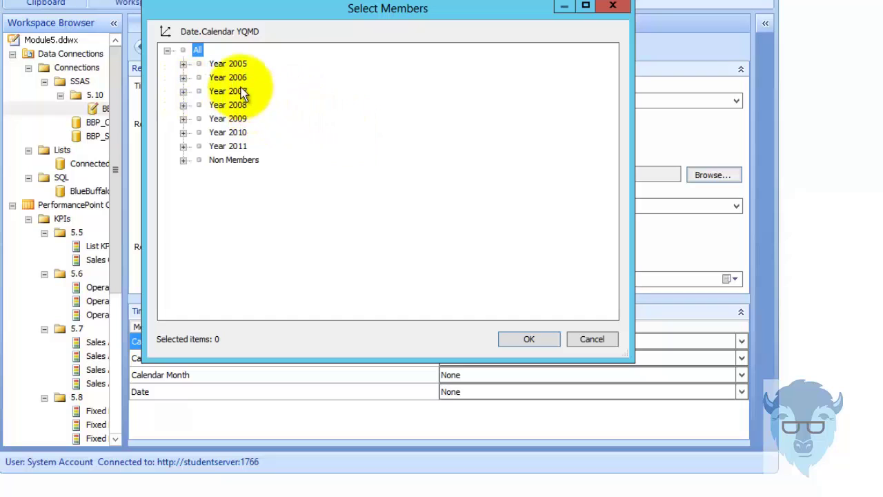
click(183, 105)
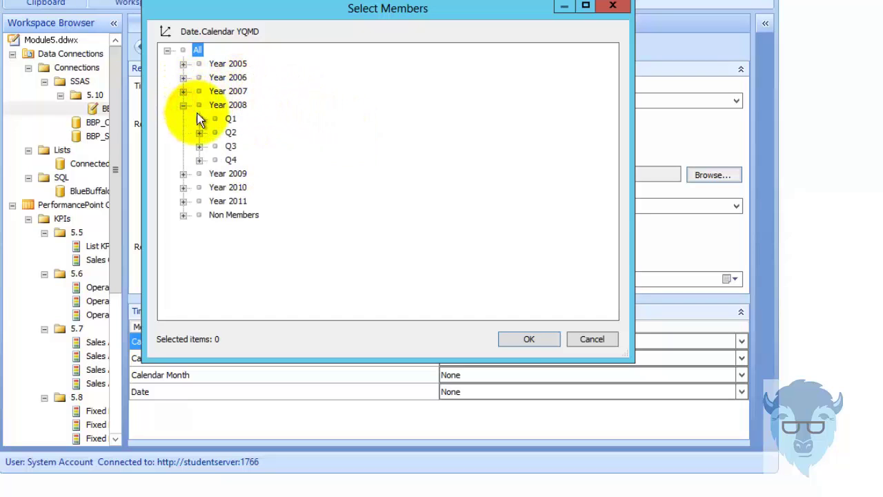
click(200, 119)
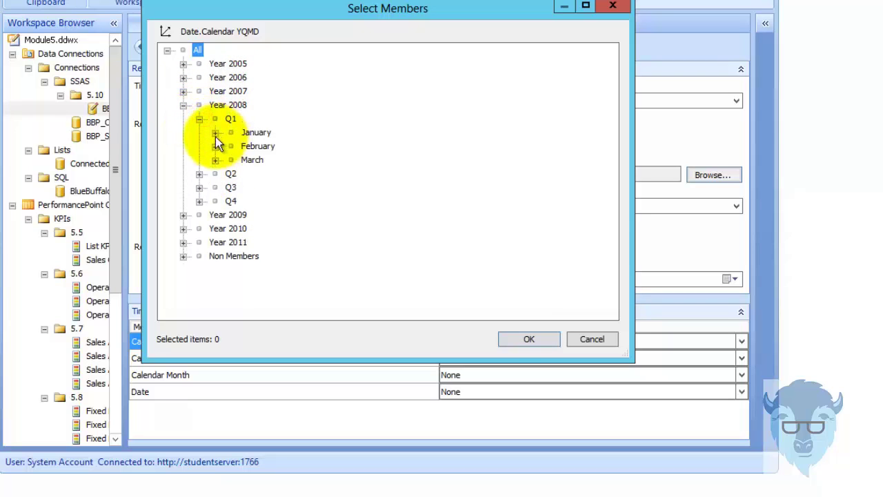
click(215, 132)
click(279, 145)
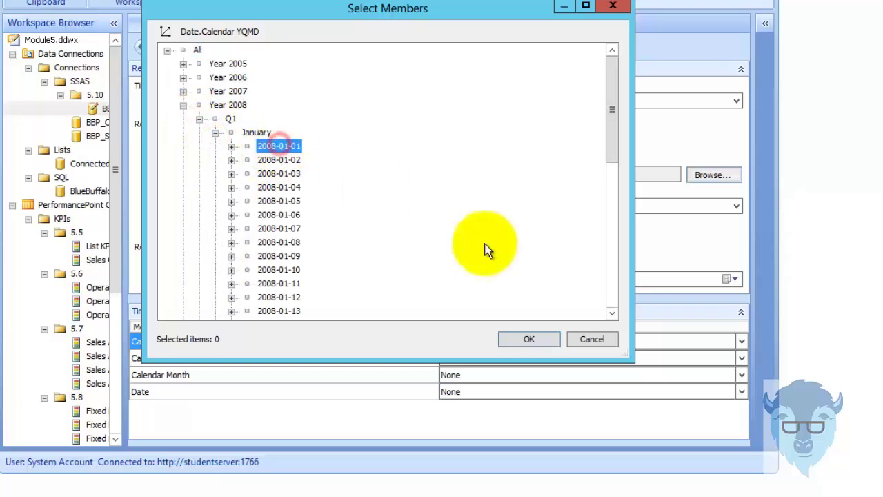
click(528, 338)
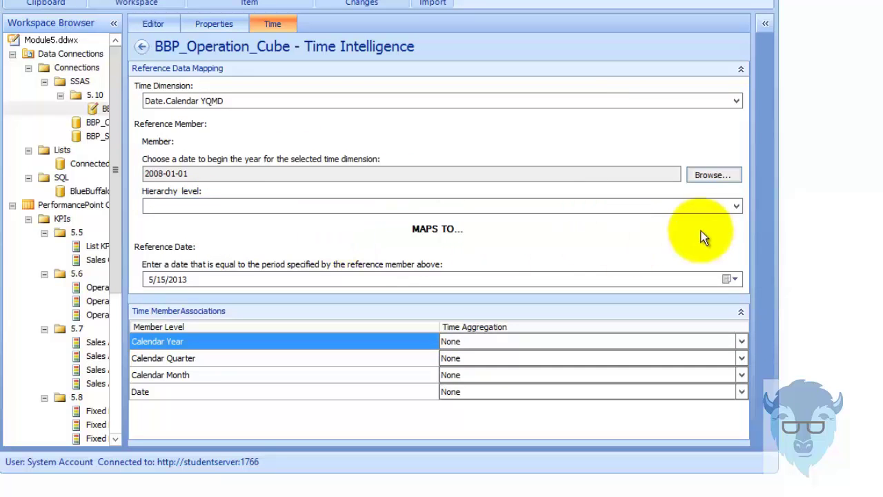
click(736, 207)
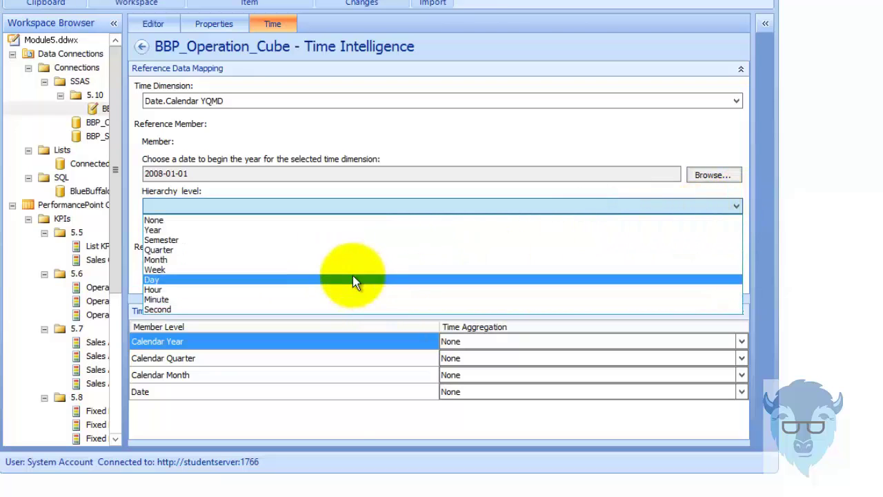
click(352, 277)
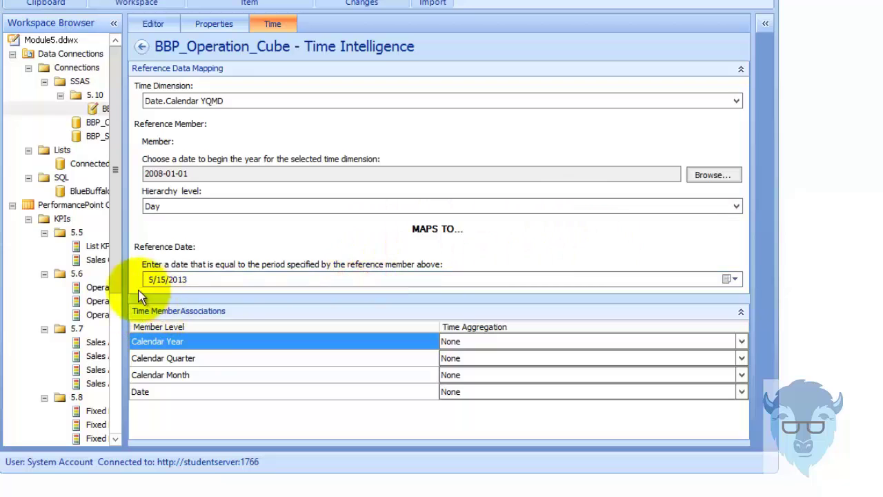
Set the reference date that maps to the 2008-01-01 member to 1/1/2013.
click(153, 281)
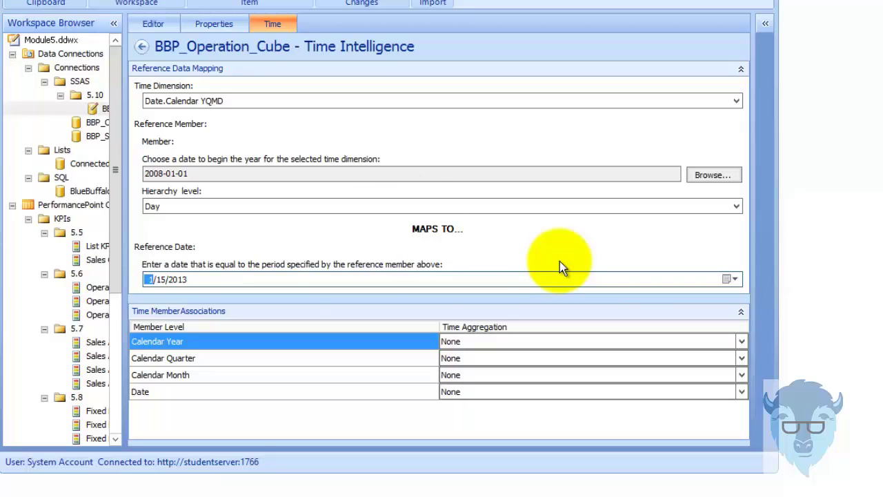
click(162, 280)
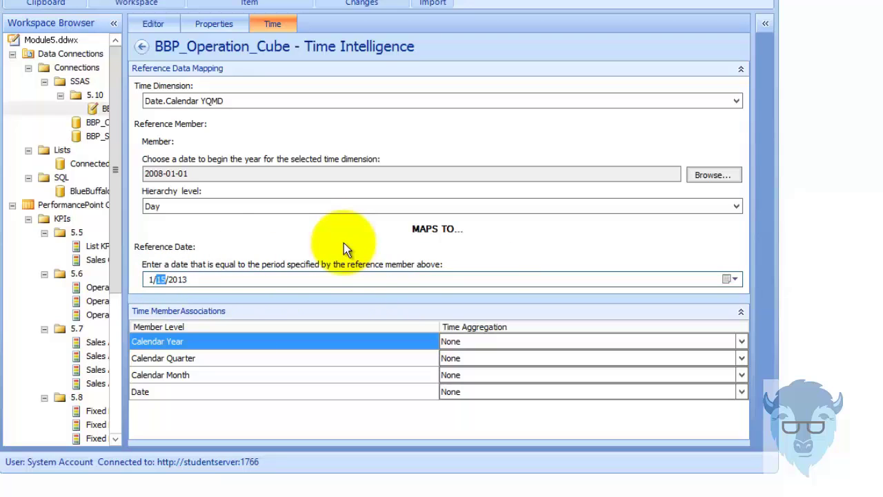
text(1)
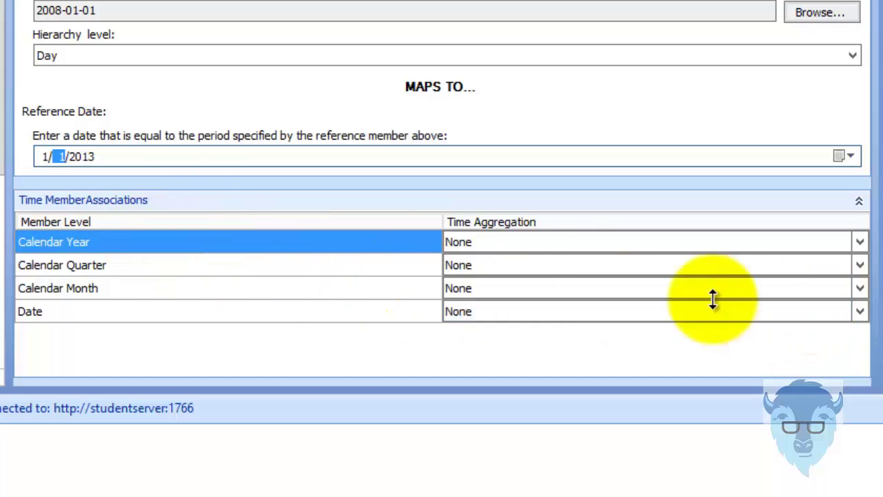
Set the time aggregations to Year for Calendar Year, Quarter for Calendar Quarter, Month for Calendar Month and Day for Date.
click(859, 242)
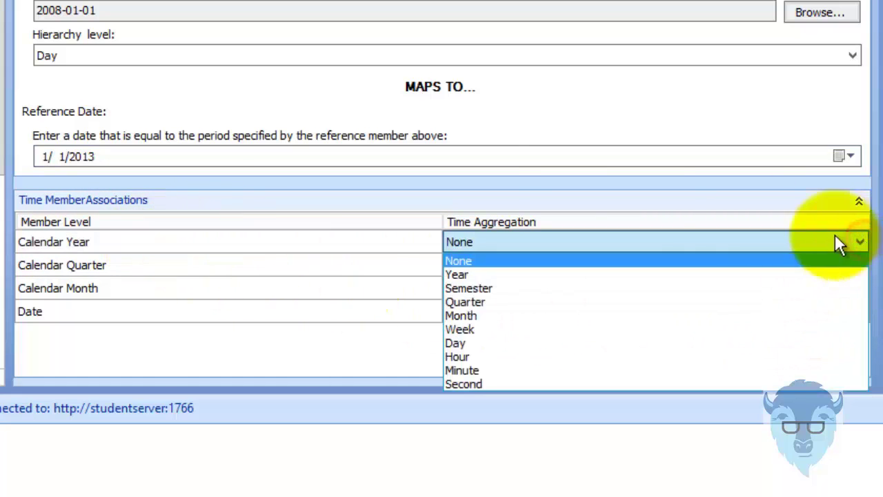
click(468, 274)
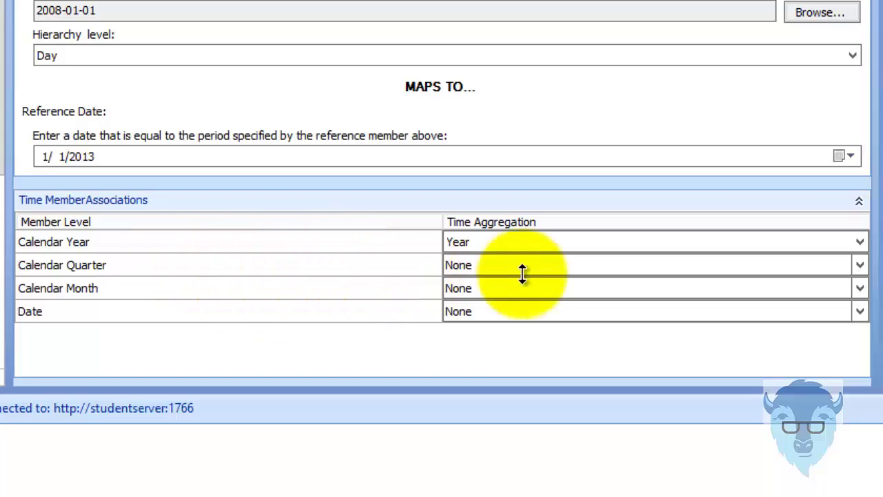
click(861, 267)
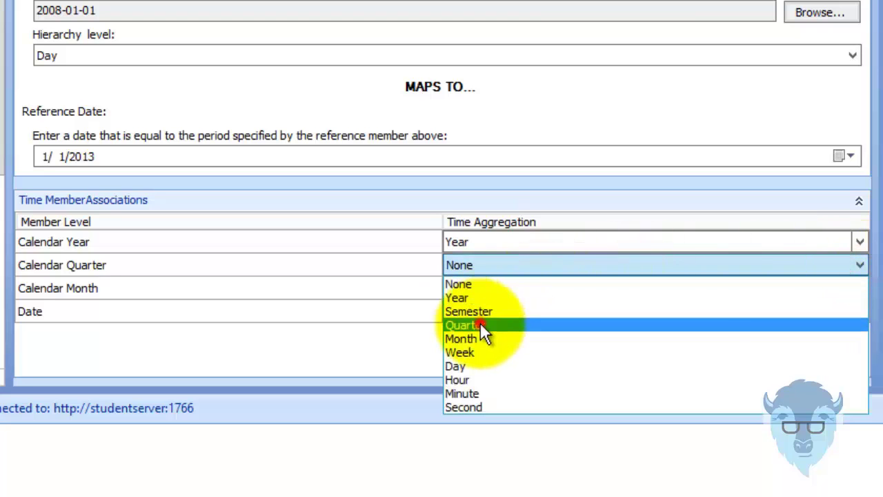
click(480, 325)
click(861, 293)
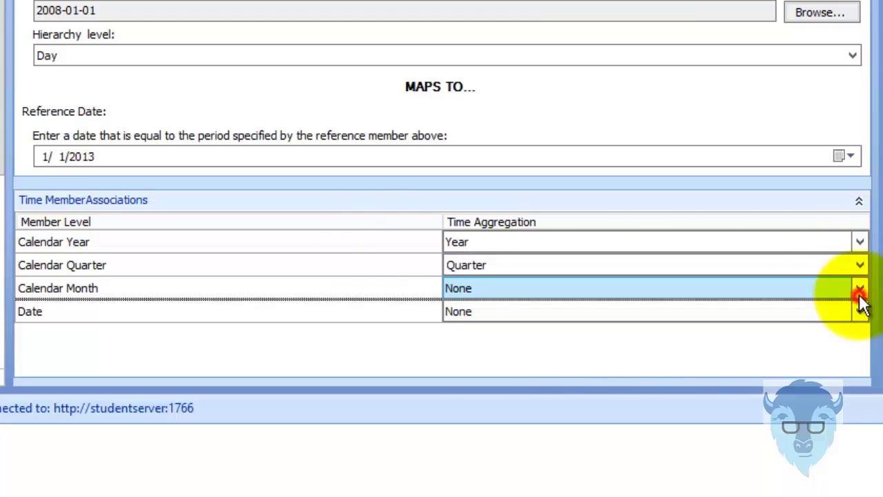
click(860, 295)
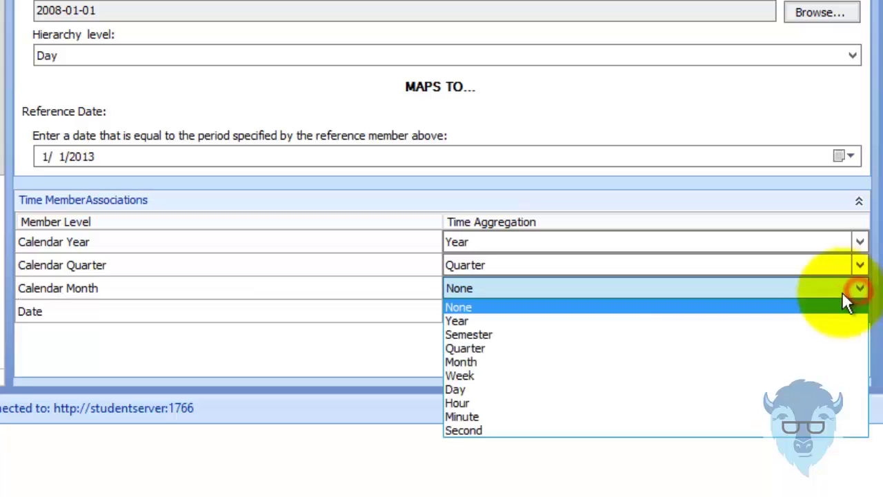
click(497, 360)
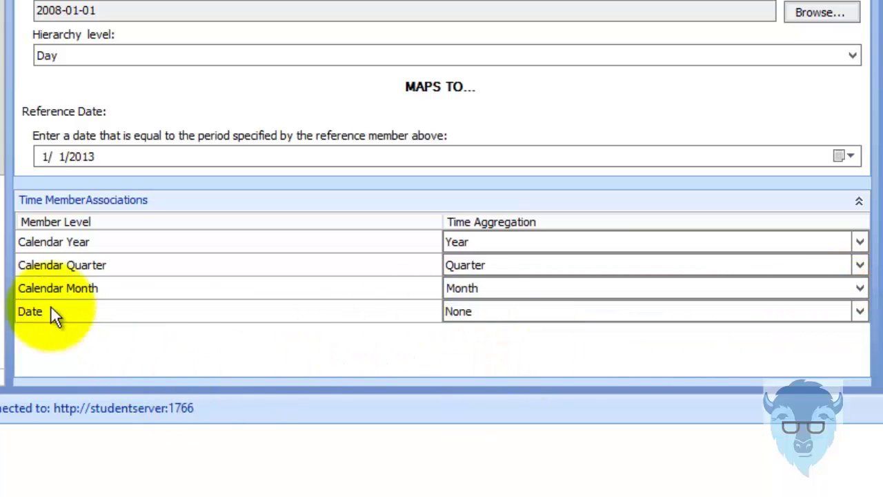
click(860, 314)
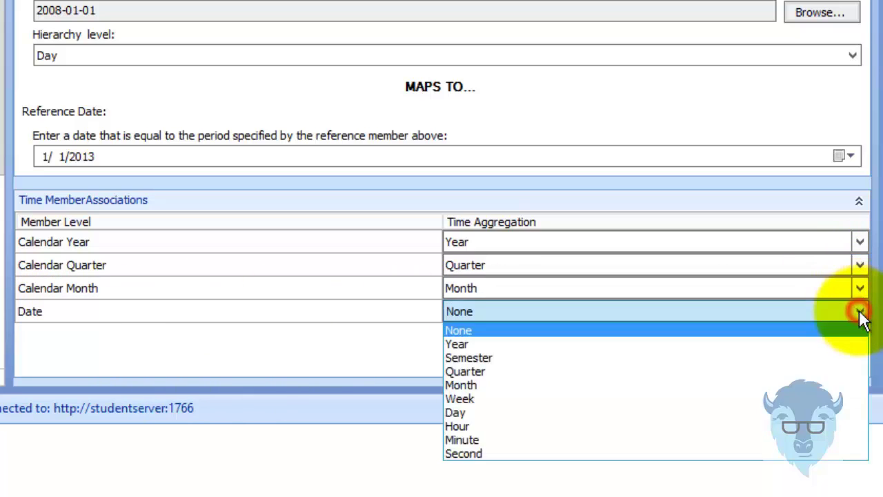
click(542, 412)
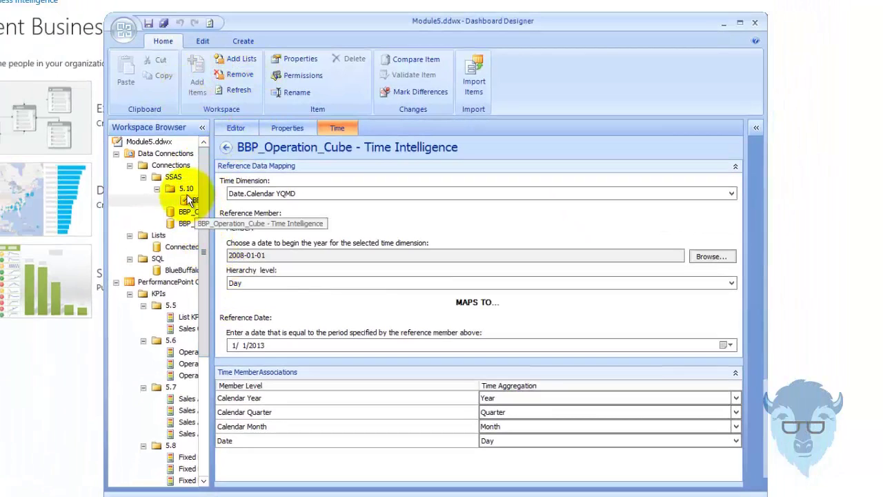
Save the BBP_Operation_Cube - Time Intelligence data source and widen the workspace tree so item names can be read.
right_click(188, 200)
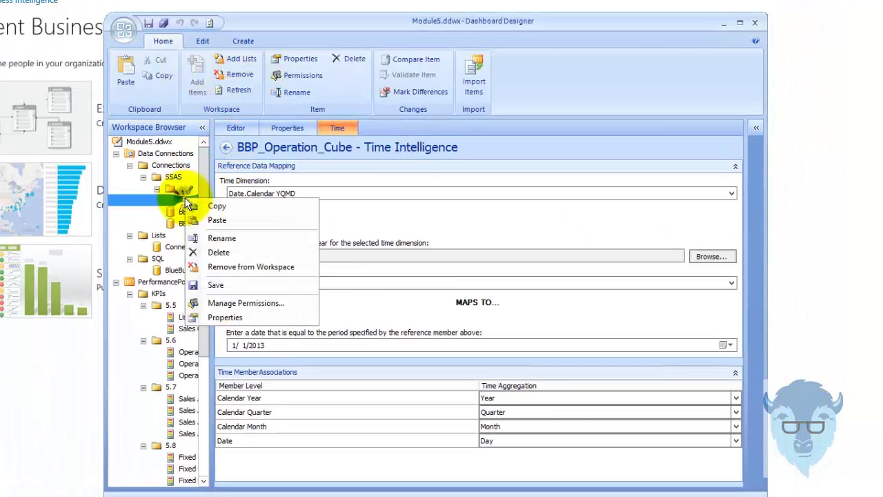
click(231, 287)
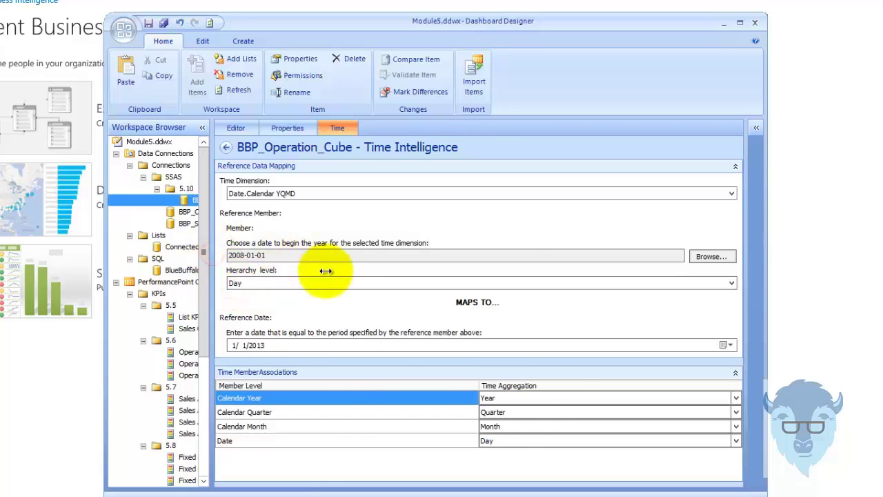
mouse_move(326, 271)
mouse_down()
mouse_move(317, 275)
mouse_move(307, 375)
mouse_move(321, 413)
mouse_up()
Copy the BlankBase scorecard and paste the duplicate into the Scorecards folder.
click(160, 330)
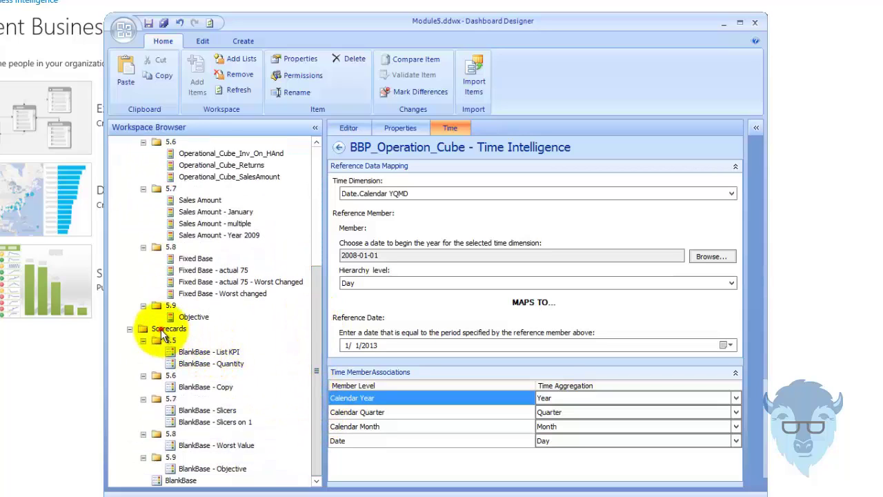
click(180, 482)
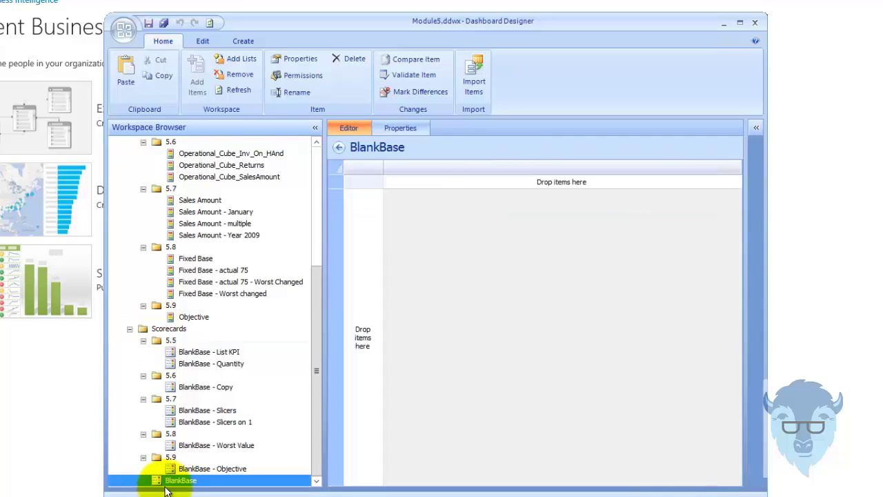
right_click(177, 482)
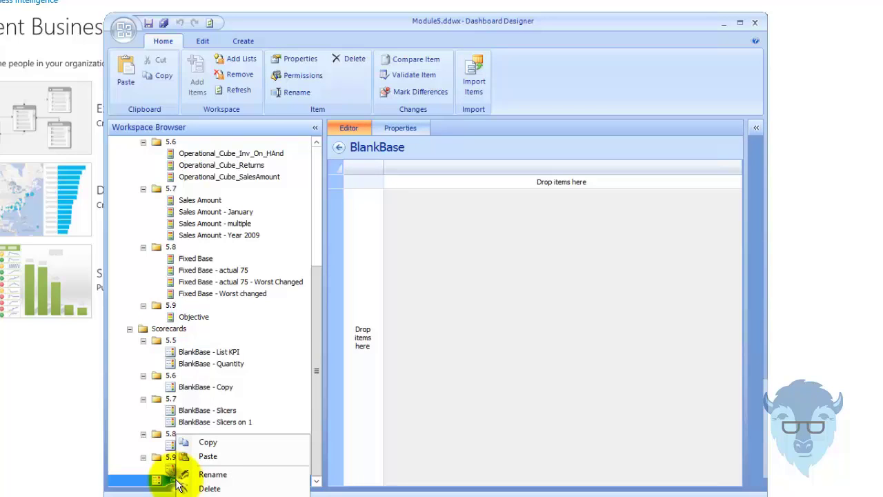
click(236, 445)
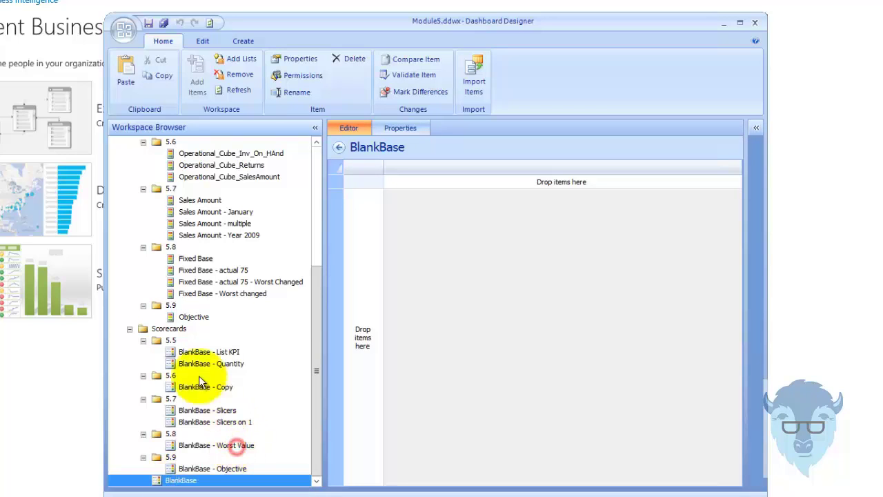
click(166, 329)
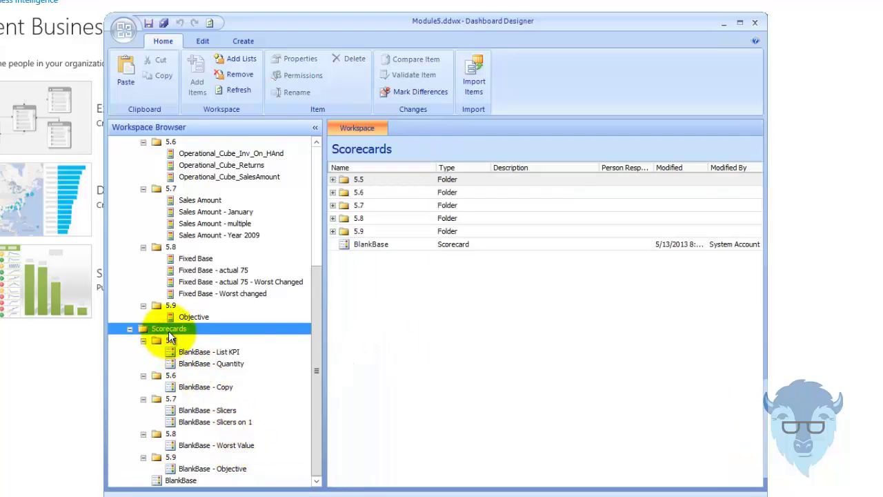
right_click(168, 331)
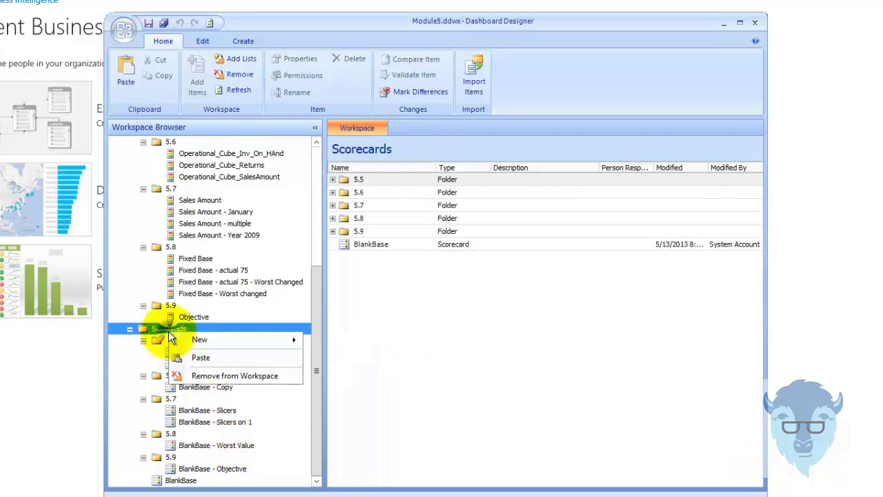
click(249, 363)
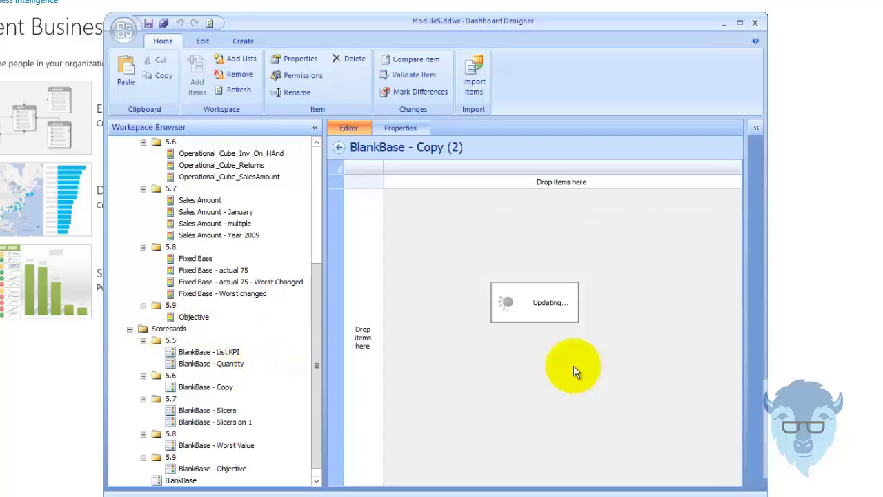
Rename the copied scorecard BlankBase - Standard Time Intelligence and assign it to a new display folder 5.10 under Scorecards.
click(390, 134)
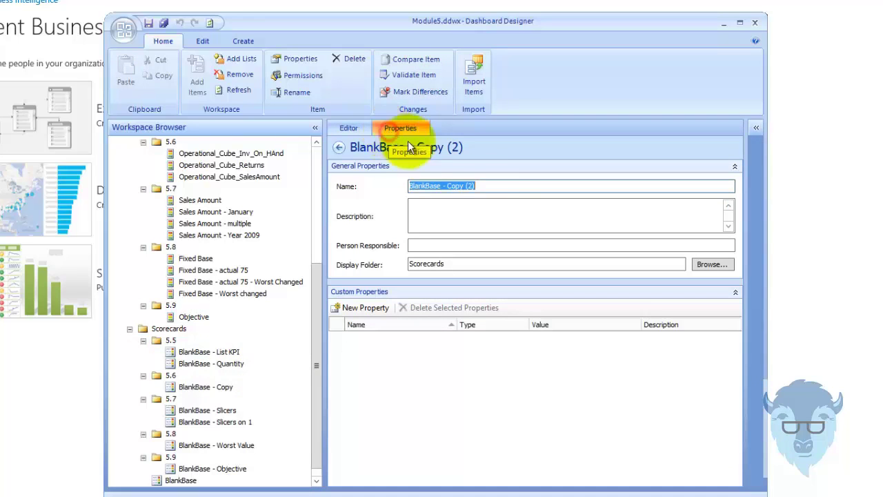
click(490, 186)
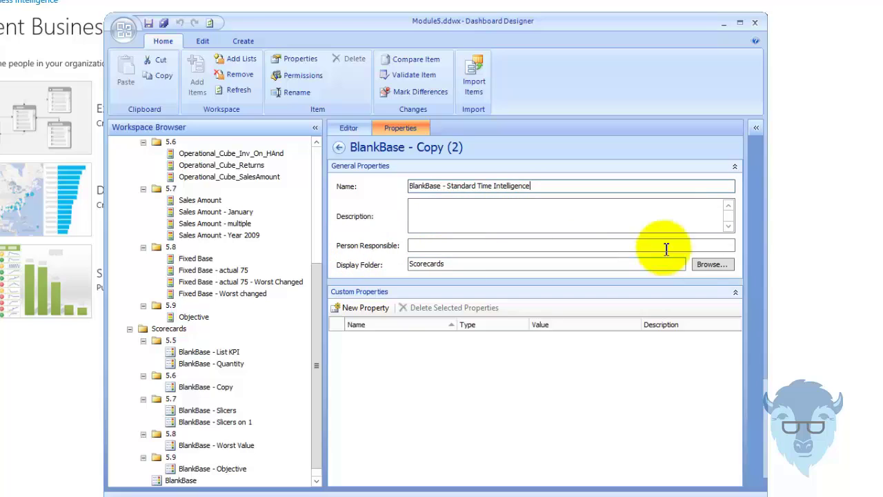
click(717, 264)
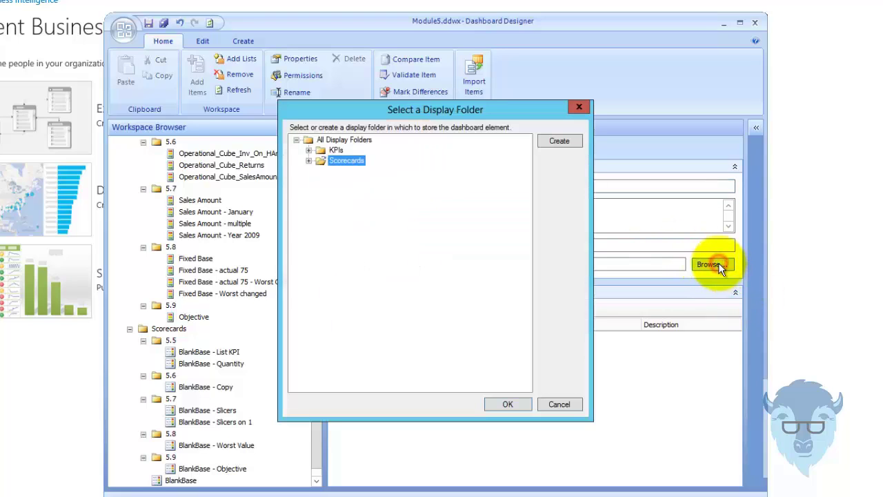
click(308, 160)
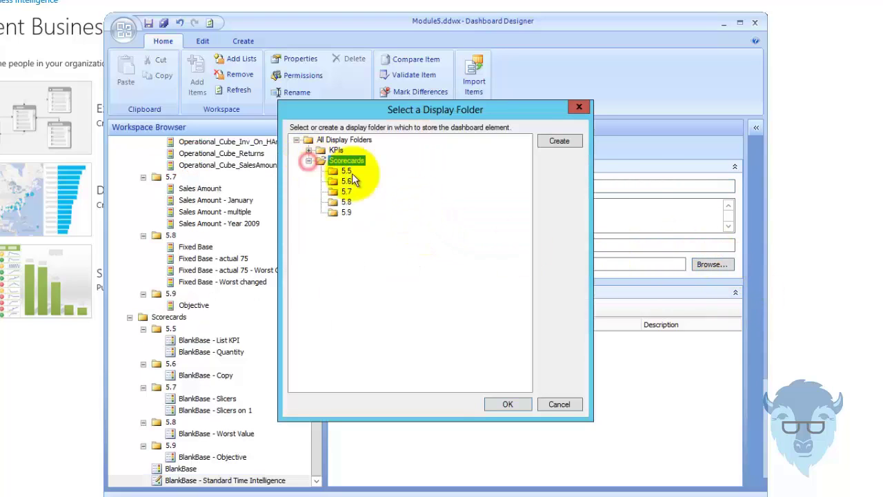
click(549, 143)
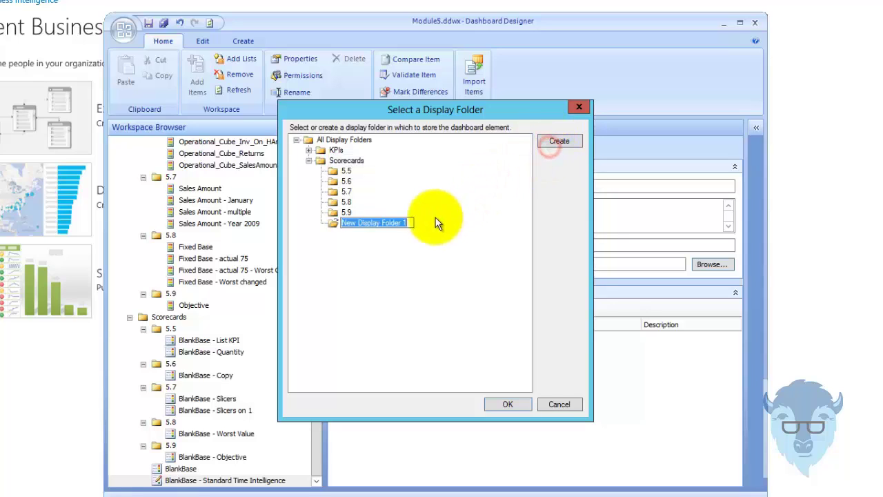
text(5.10)
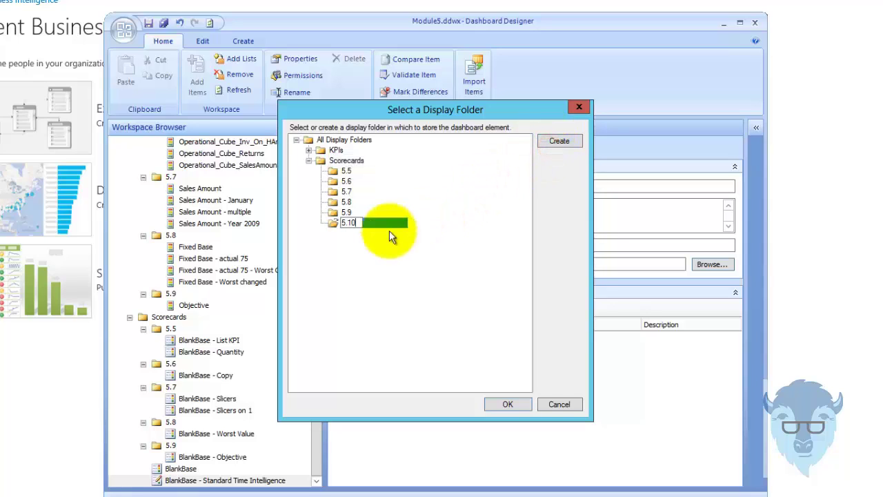
click(507, 404)
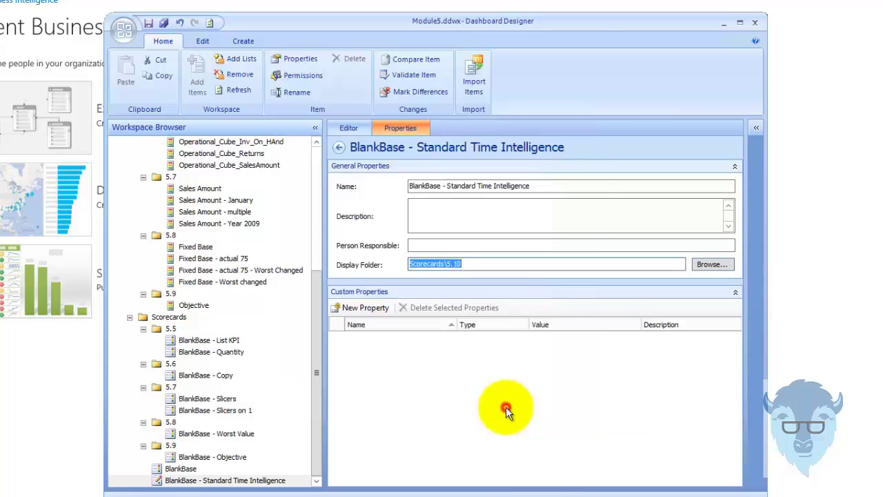
click(351, 128)
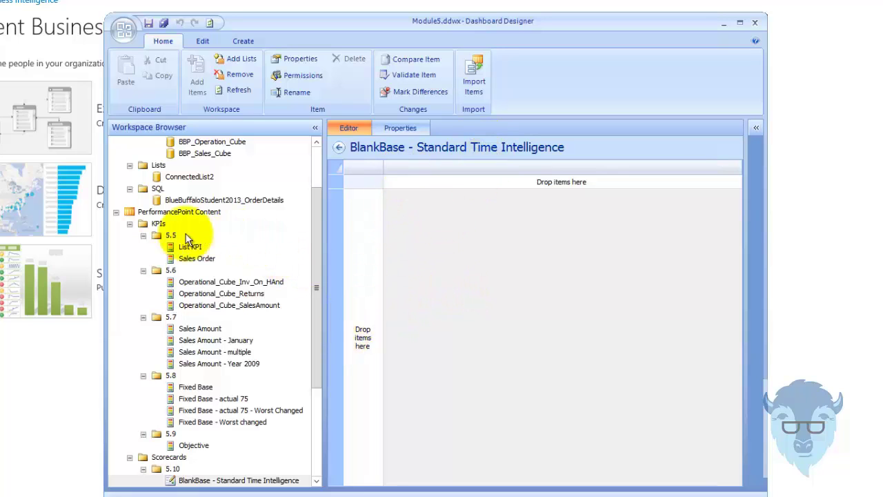
Create a new KPI in the KPIs folder from the Blank KPI template.
click(147, 227)
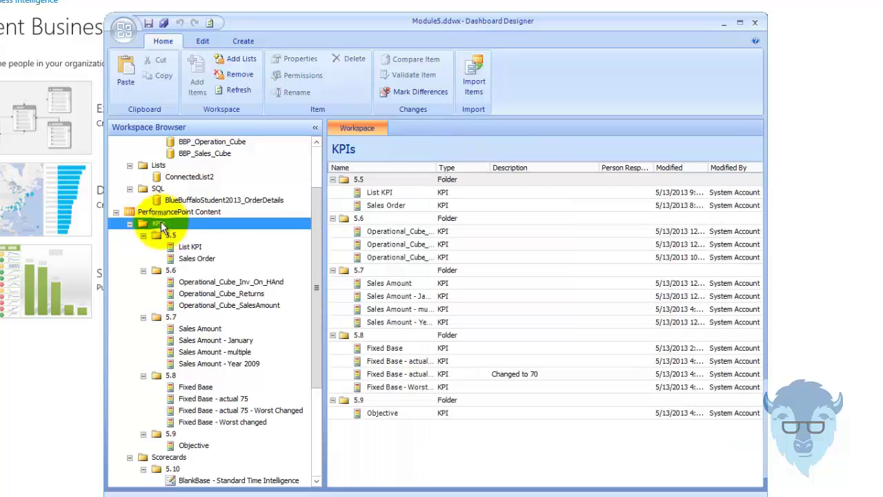
right_click(161, 223)
mouse_move(192, 228)
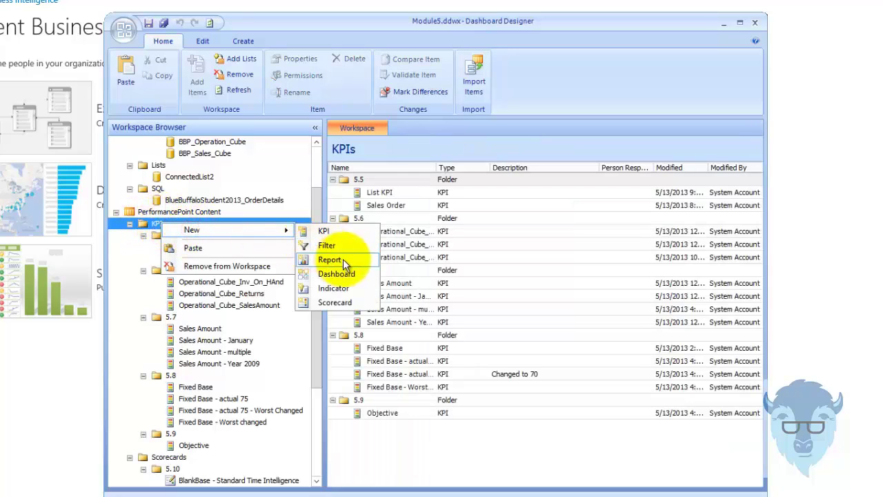
click(343, 232)
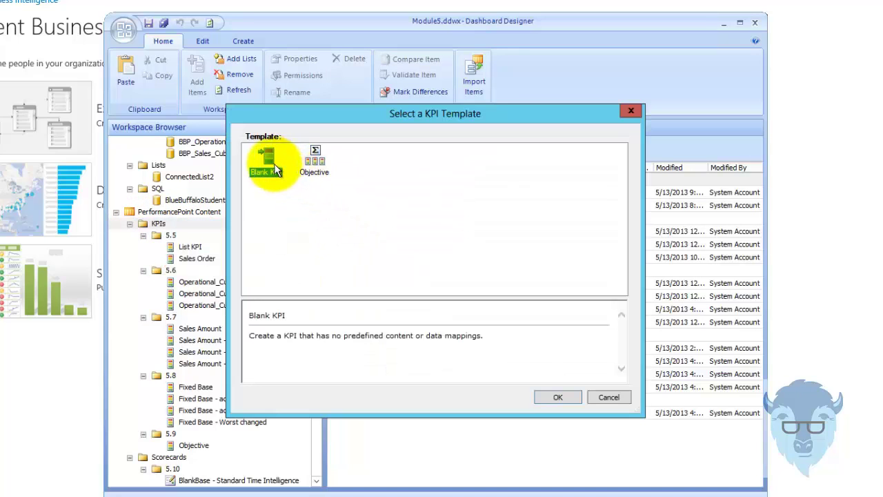
click(571, 397)
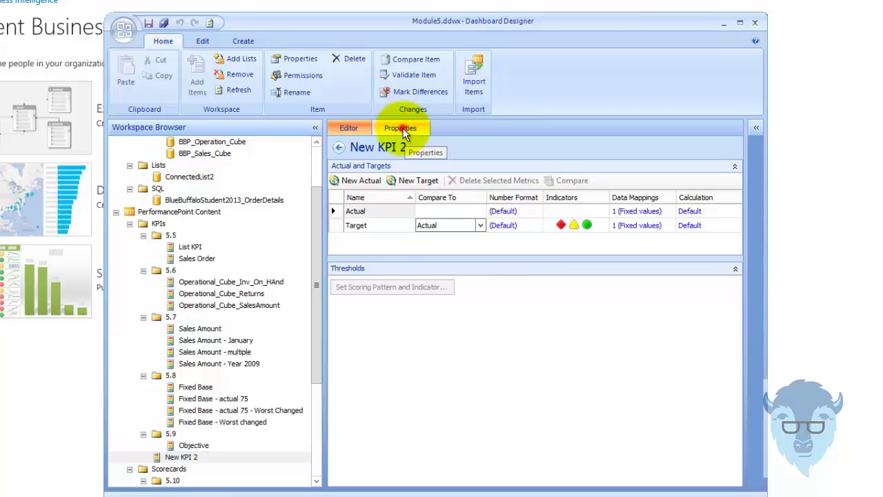
Create a display folder 5.10 under KPIs and assign the new KPI to it.
click(402, 128)
click(705, 263)
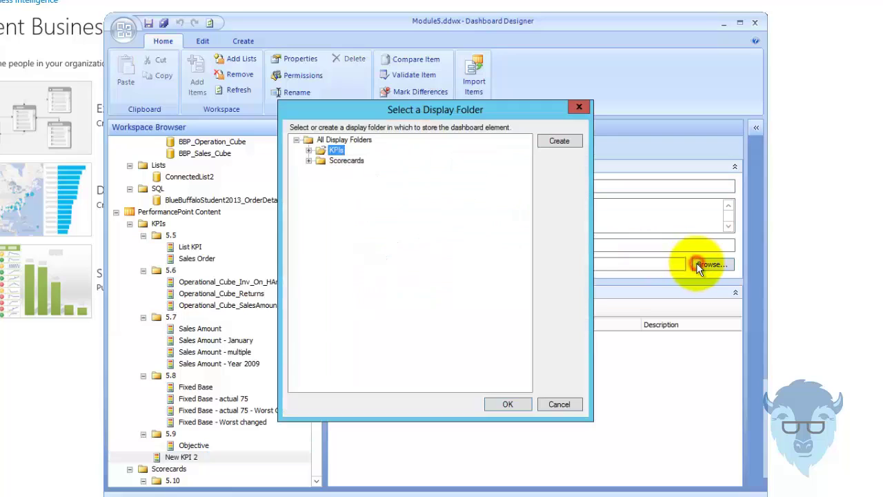
click(308, 151)
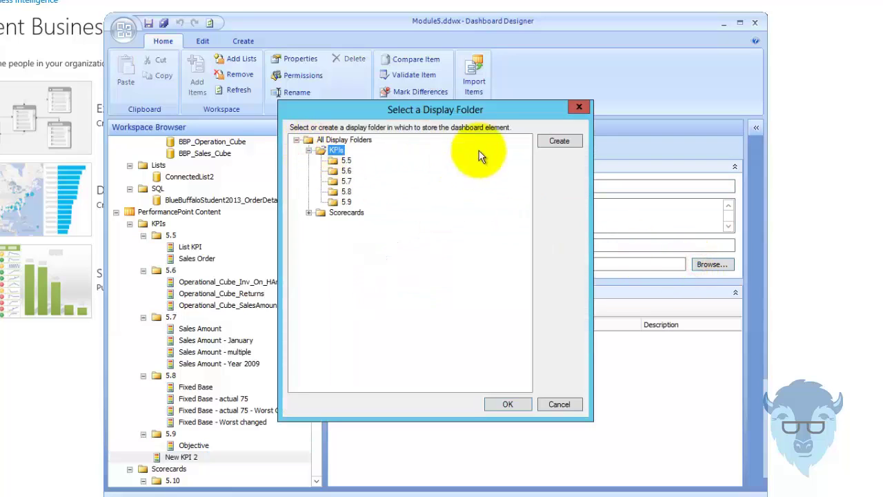
click(556, 141)
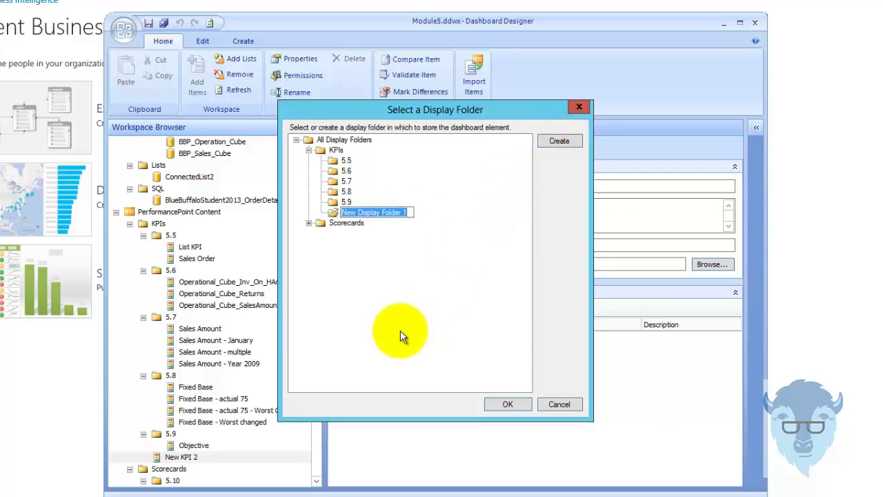
text(5.10)
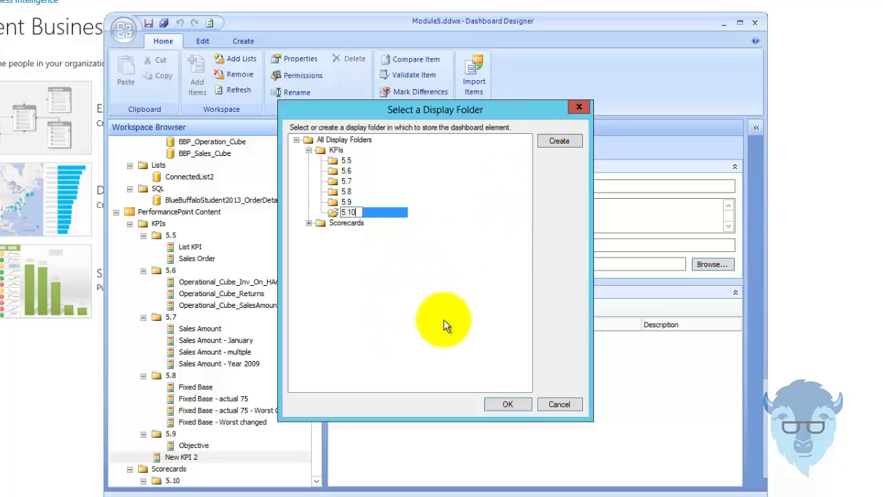
click(508, 404)
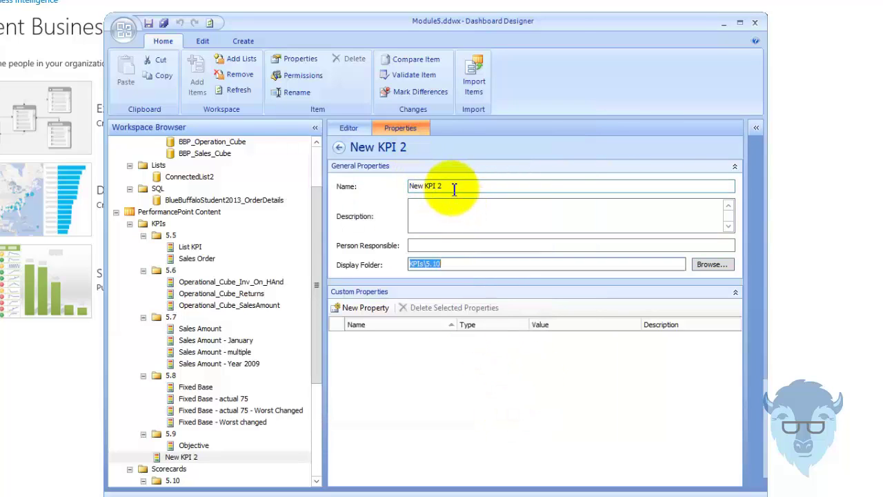
Rename the new KPI Sales Amount Time Base.
drag(450, 186, 393, 199)
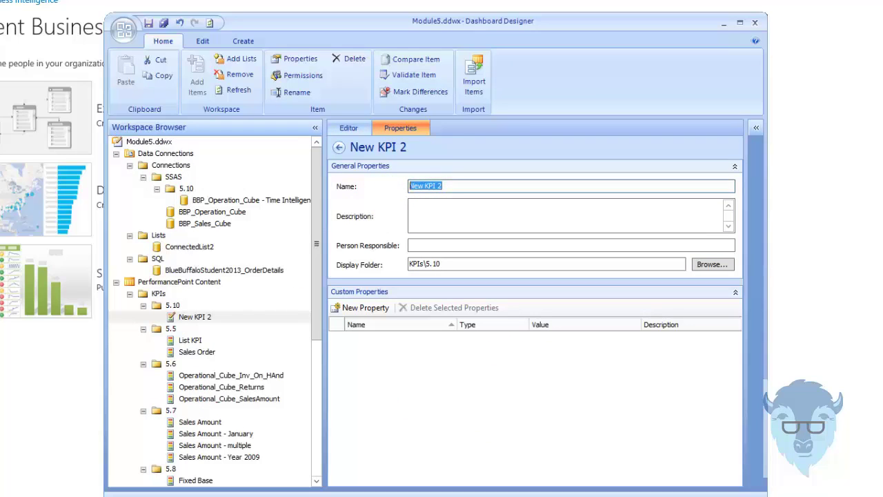
text(KP)
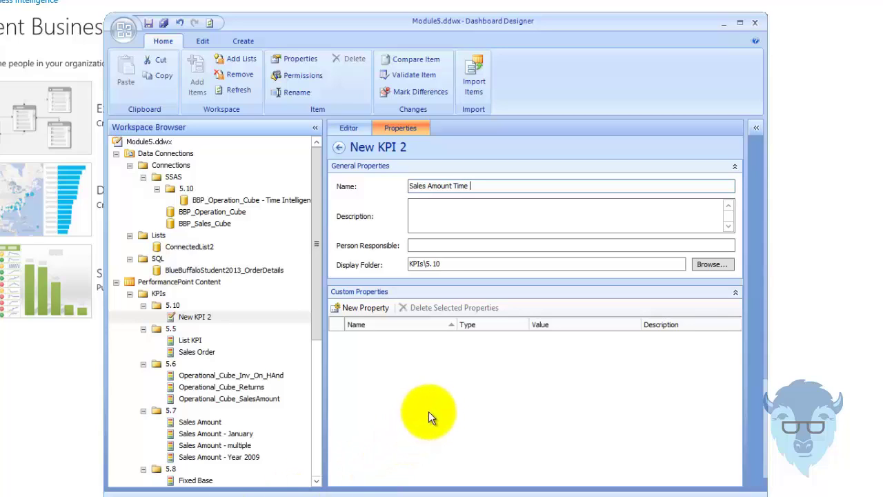
click(346, 128)
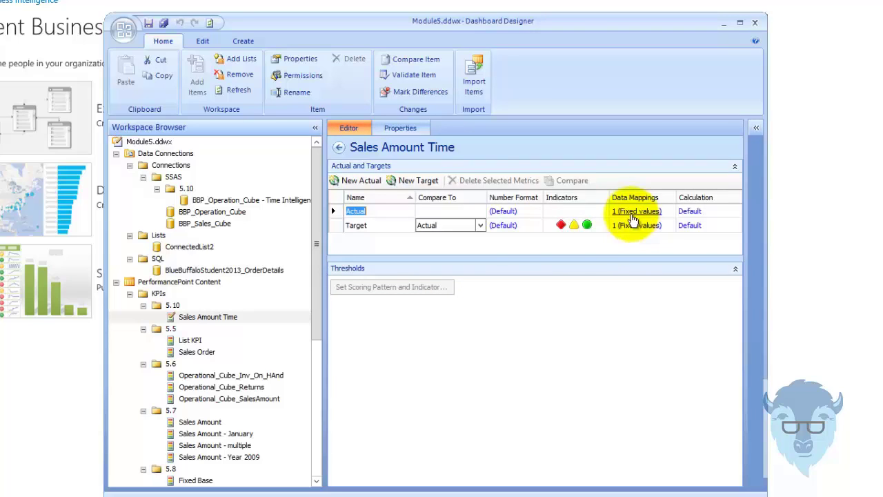
click(402, 128)
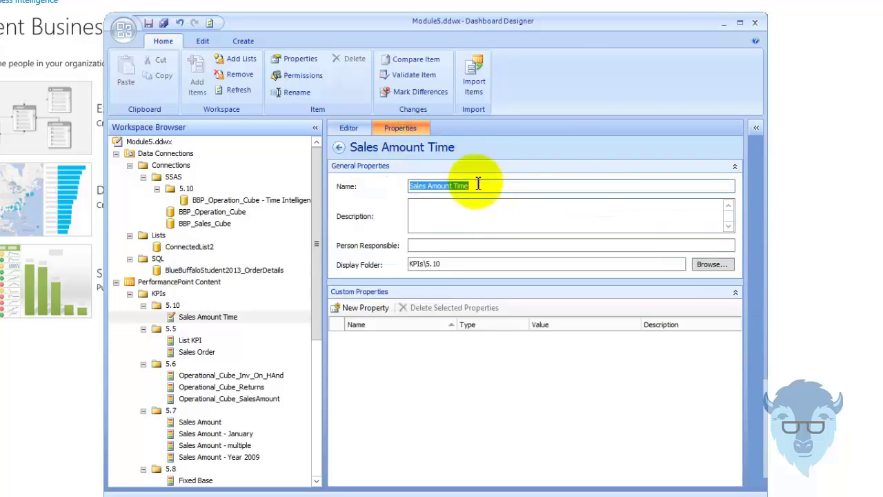
click(473, 183)
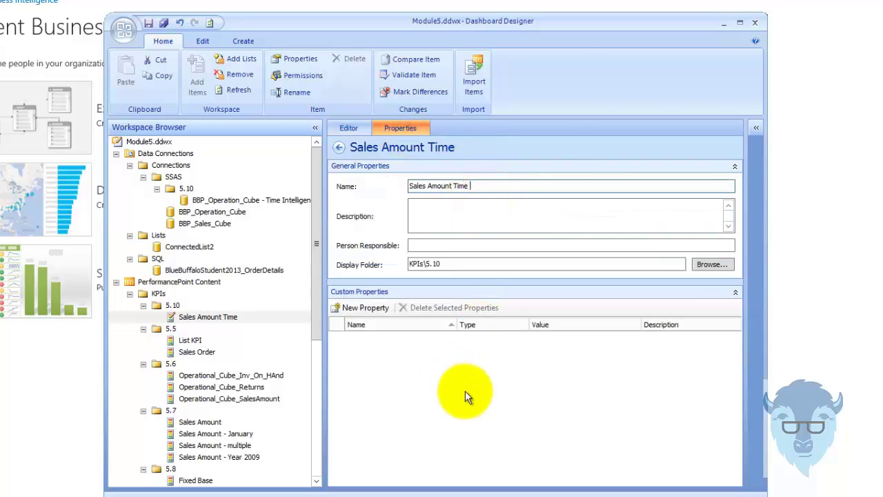
text(Base)
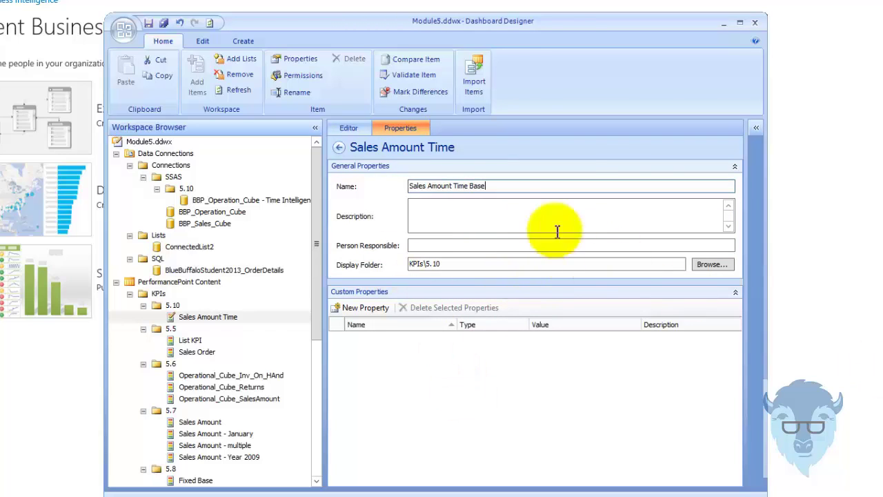
Change the data mapping source of the KPI's Actual value from fixed values to BBP_Operation_Cube - Time Intelligence.
click(347, 128)
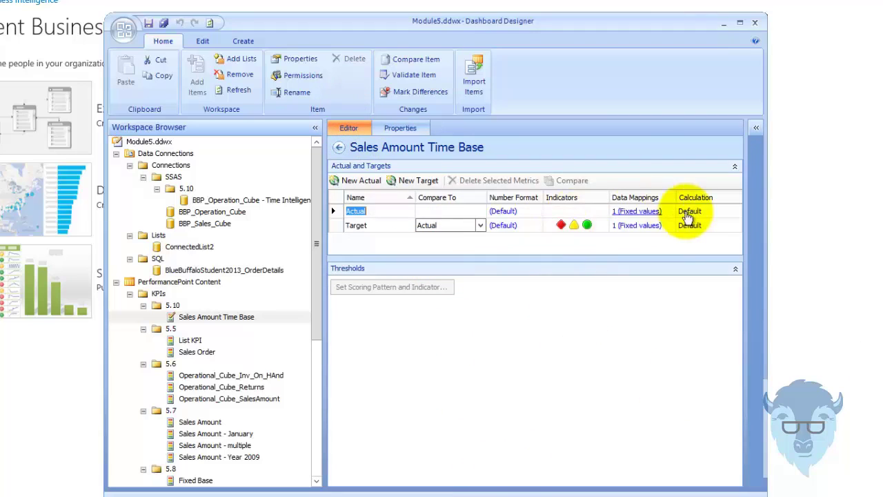
click(650, 210)
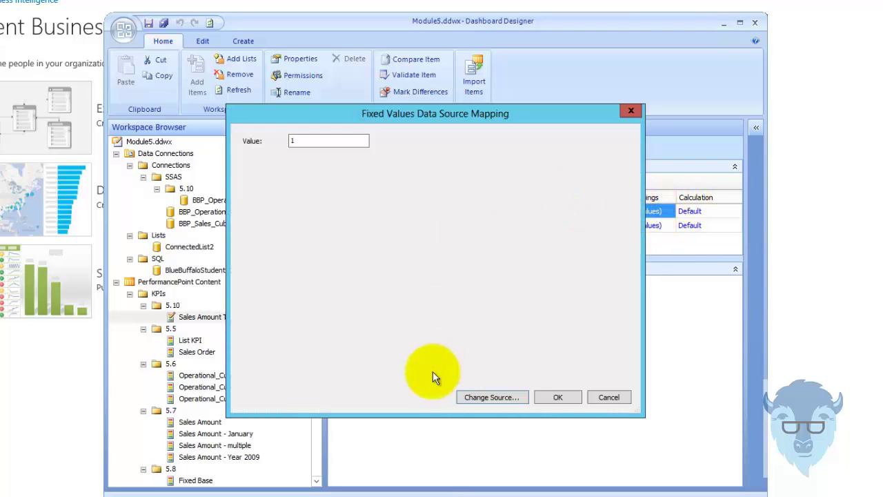
click(485, 397)
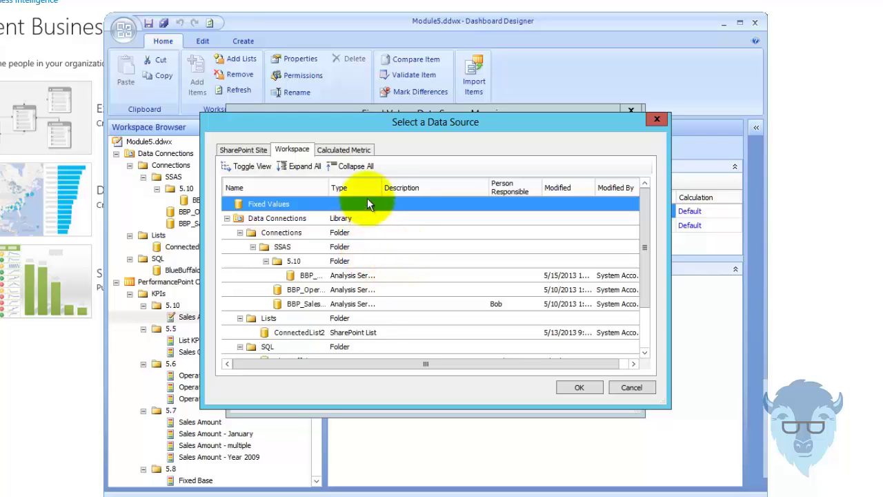
drag(326, 190, 416, 232)
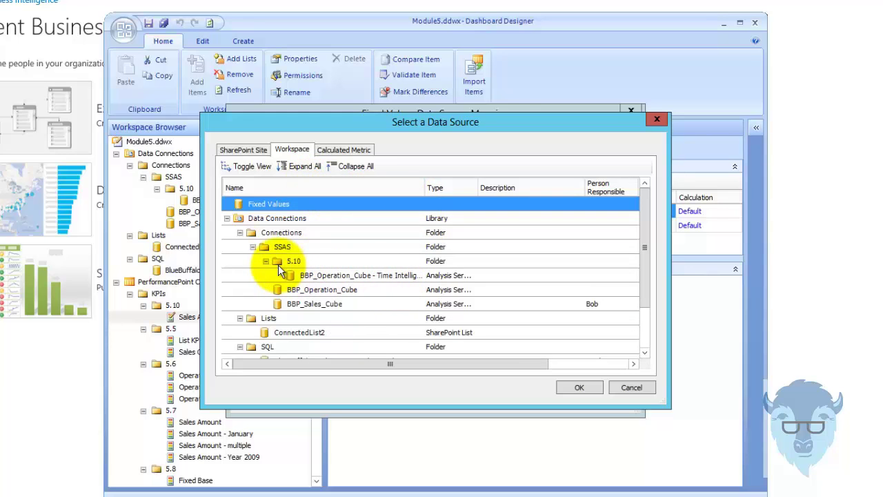
double_click(303, 276)
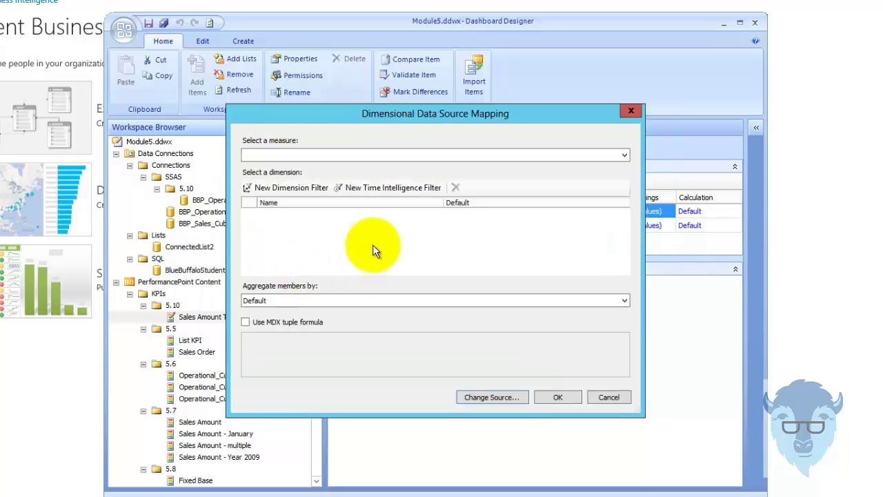
Map the Actual value to the Sales Amount measure and select the Target metric to show its thresholds.
click(625, 156)
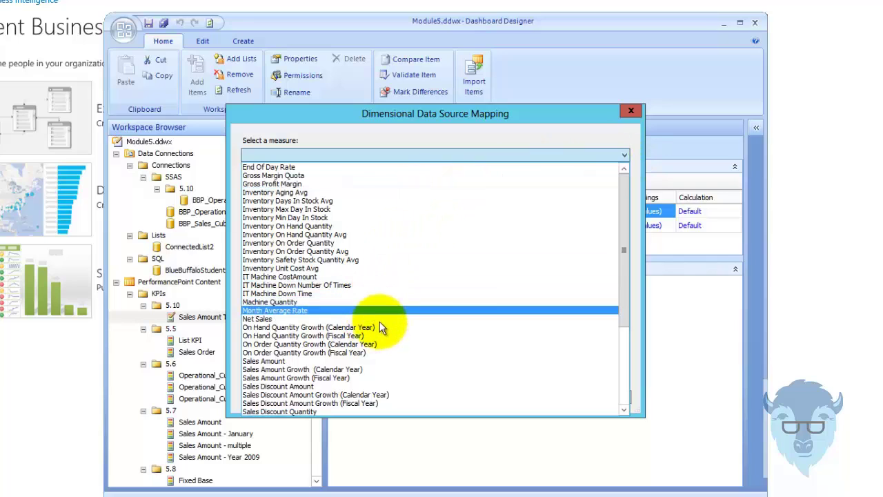
click(372, 361)
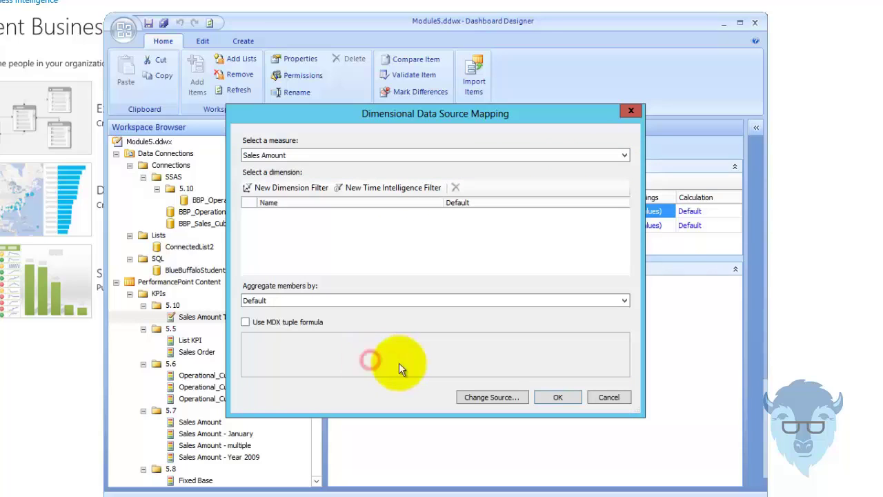
click(569, 395)
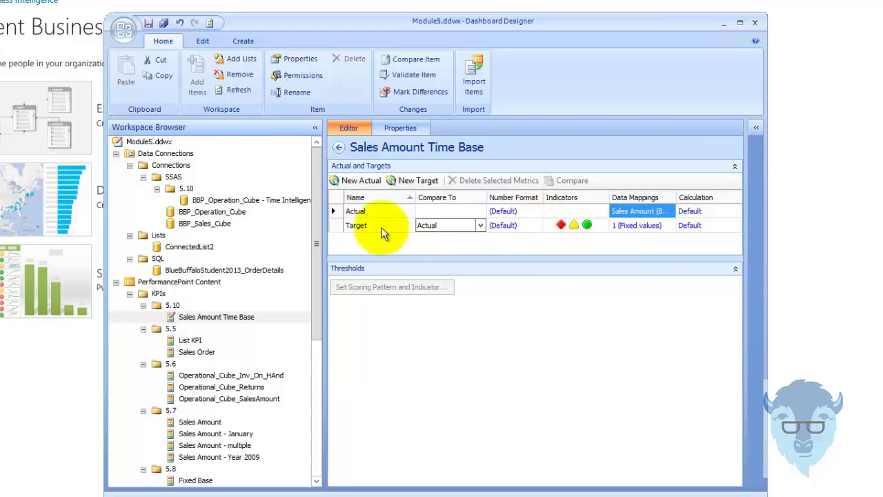
click(335, 226)
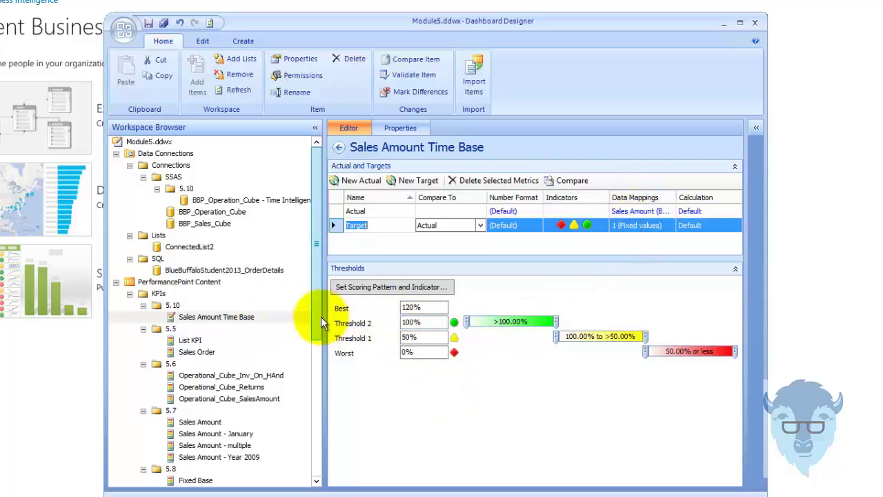
Try to add the Sales Amount Time Base KPI from folder 5.10 to the rows of the BlankBase - Objective scorecard.
scroll(312, 322, down, 1)
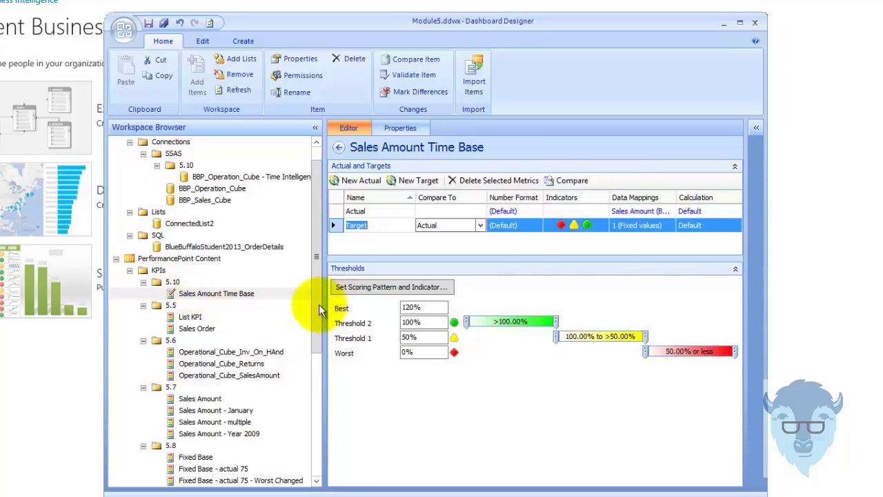
drag(315, 311, 322, 452)
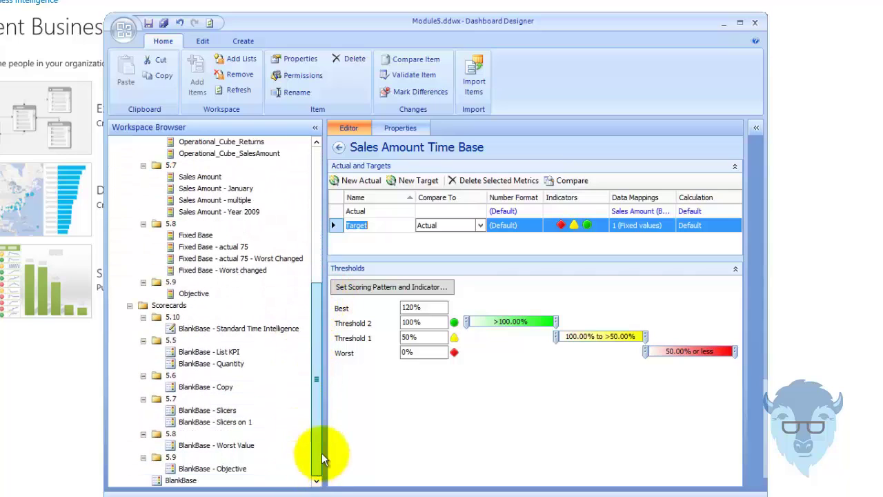
click(181, 470)
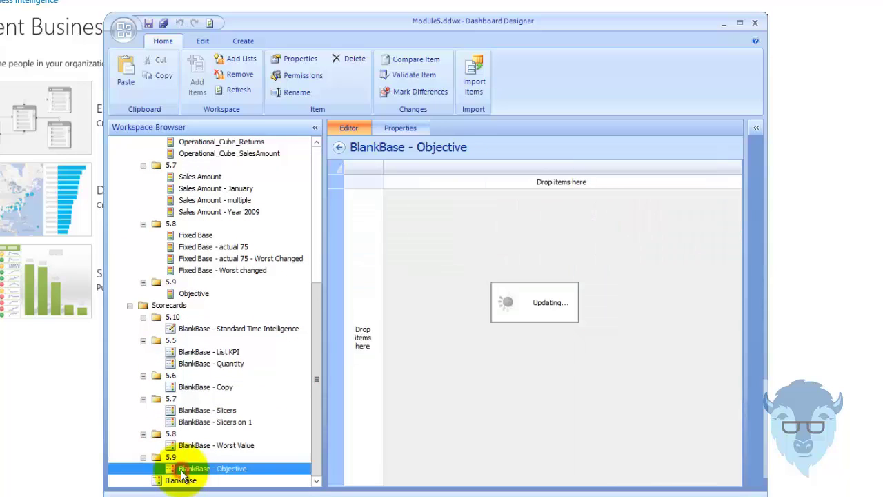
click(756, 131)
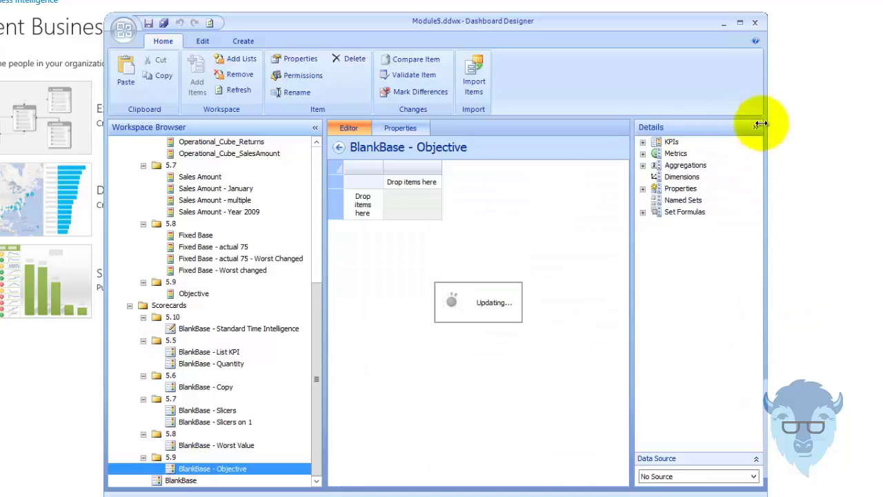
click(642, 142)
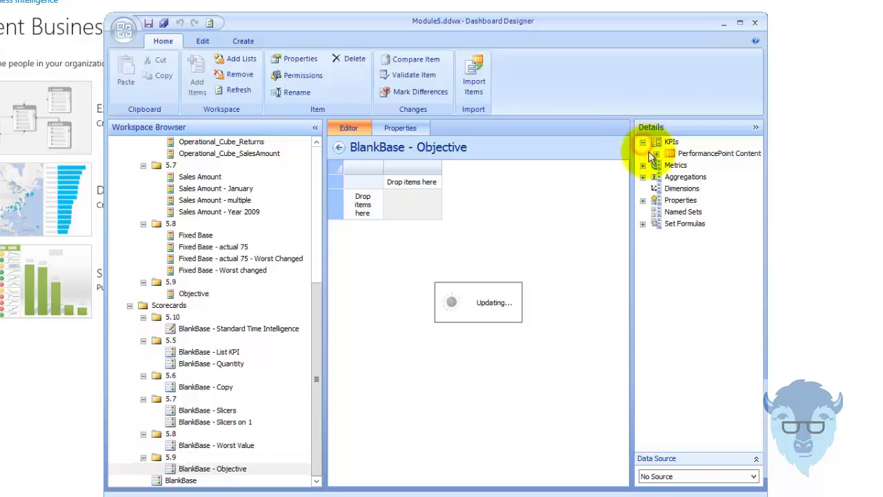
click(656, 153)
click(669, 165)
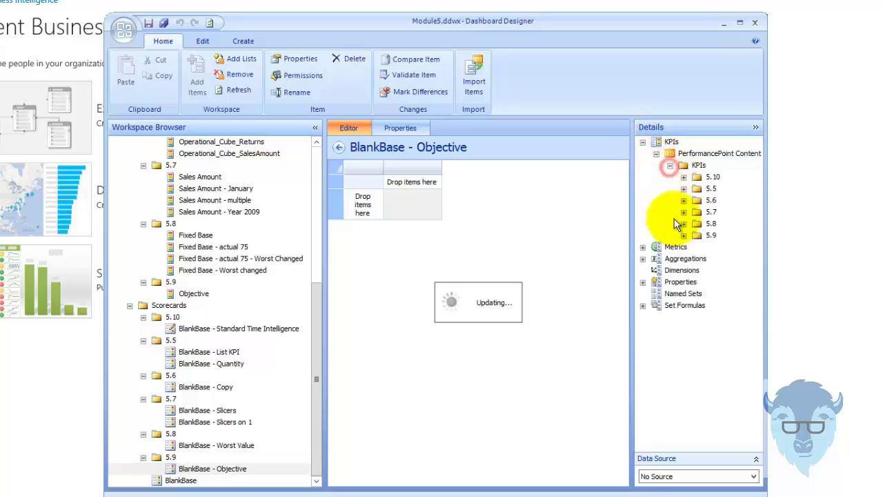
click(683, 177)
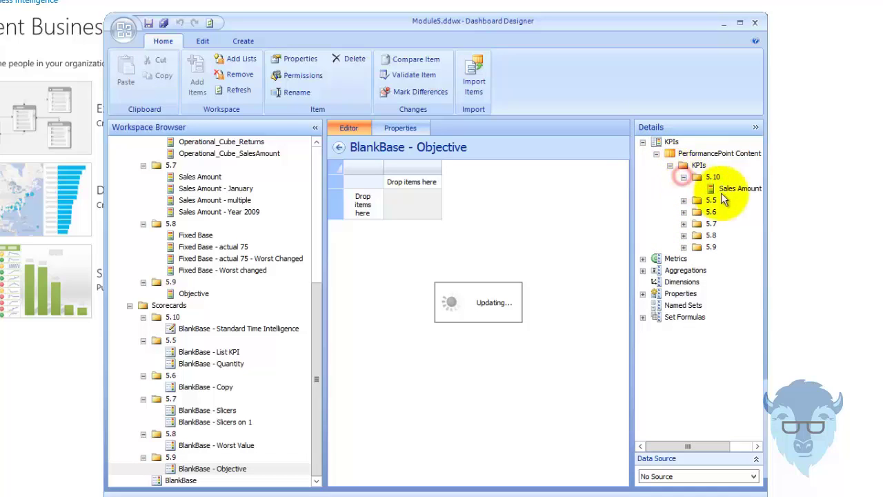
drag(711, 191, 359, 205)
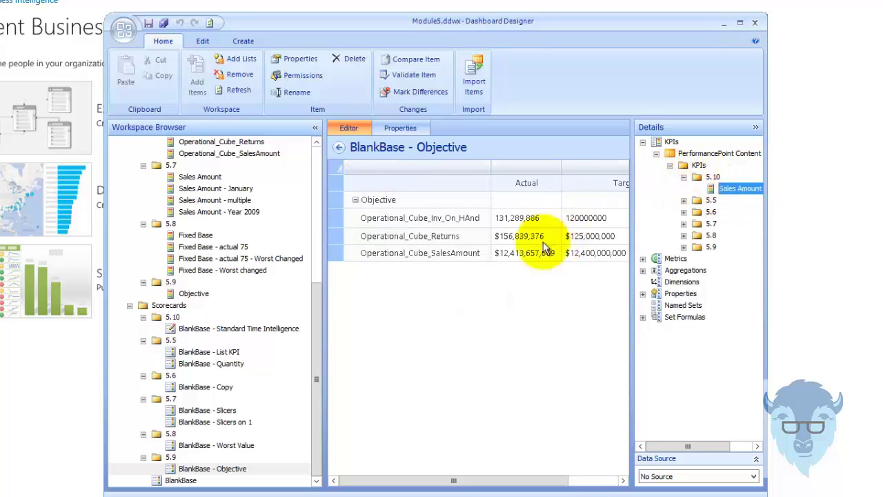
click(346, 125)
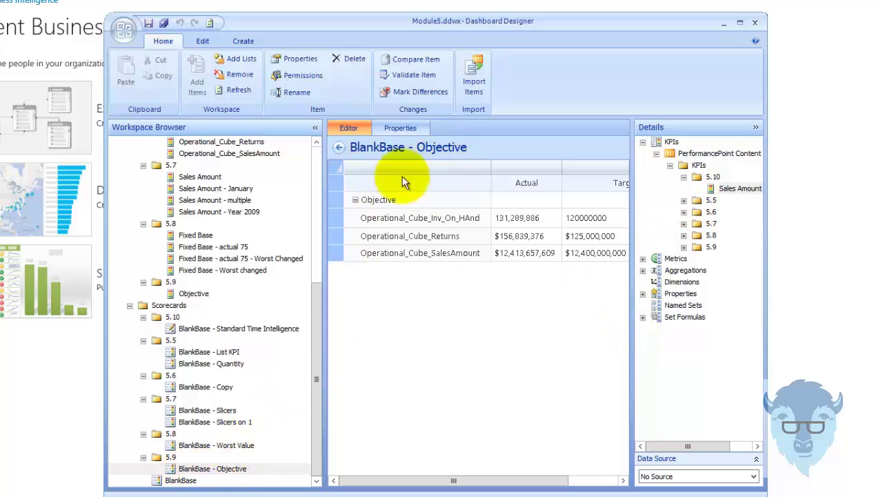
click(197, 468)
key(F2)
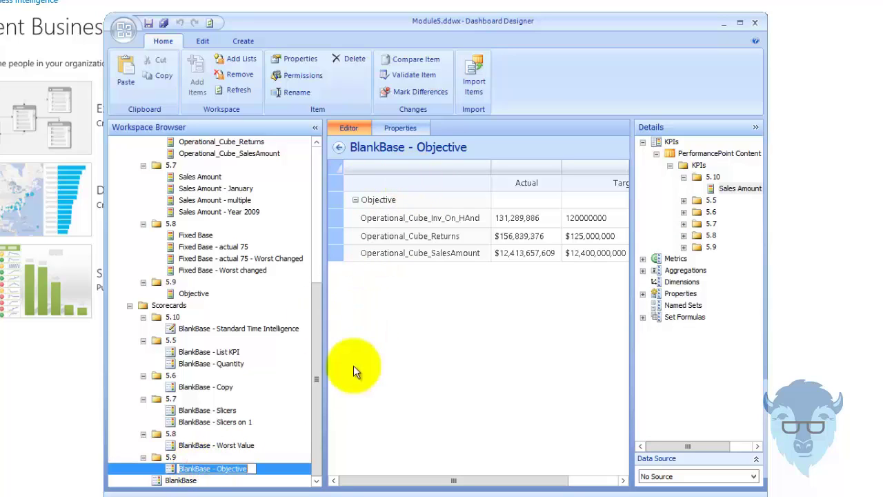
click(315, 304)
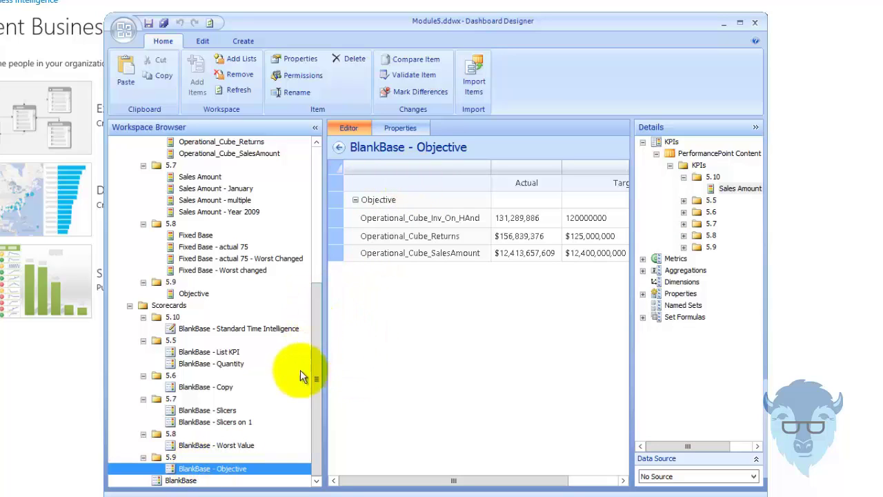
Add the Sales Amount Time Base KPI from folder 5.10 to the BlankBase - Standard Time Intelligence scorecard and update its view.
click(184, 329)
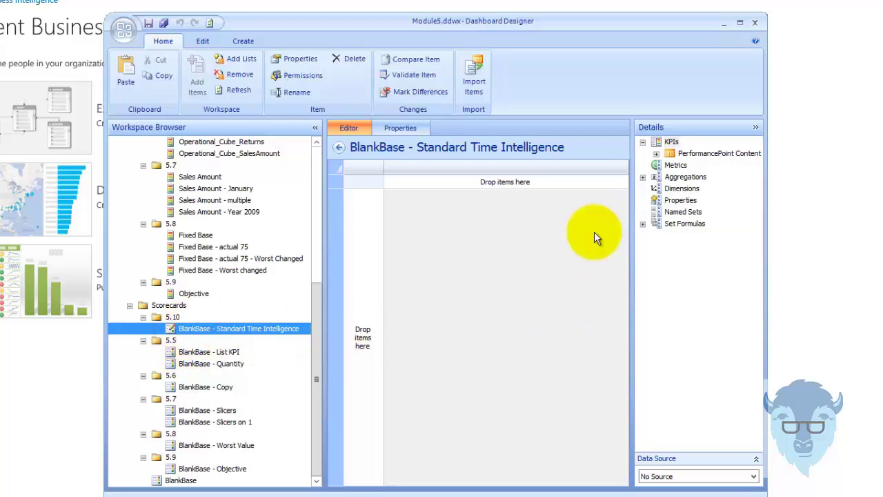
click(656, 153)
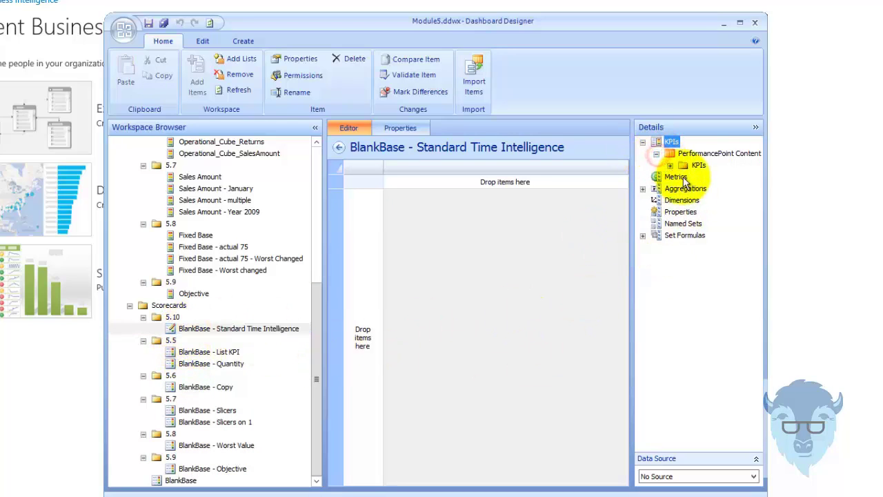
click(670, 165)
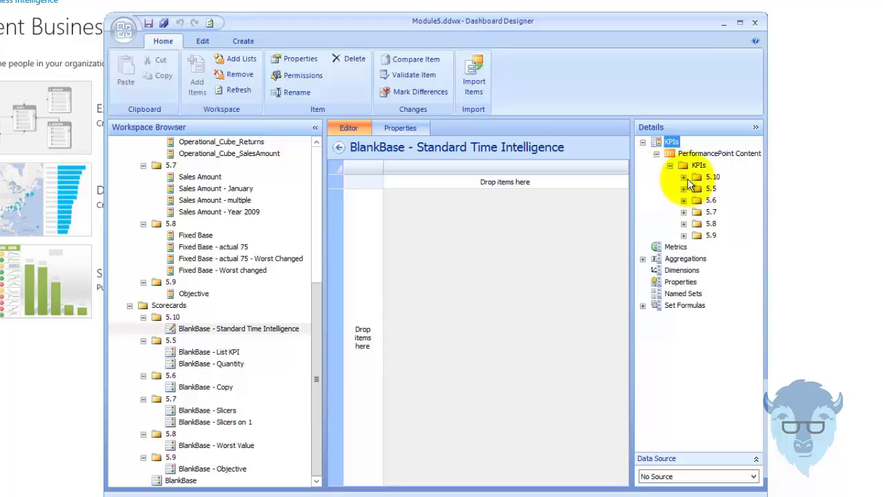
click(683, 177)
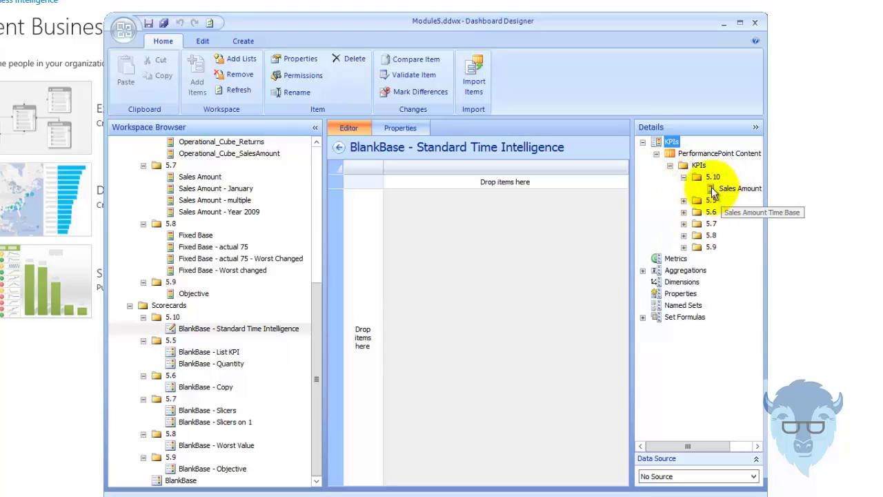
drag(711, 187, 543, 288)
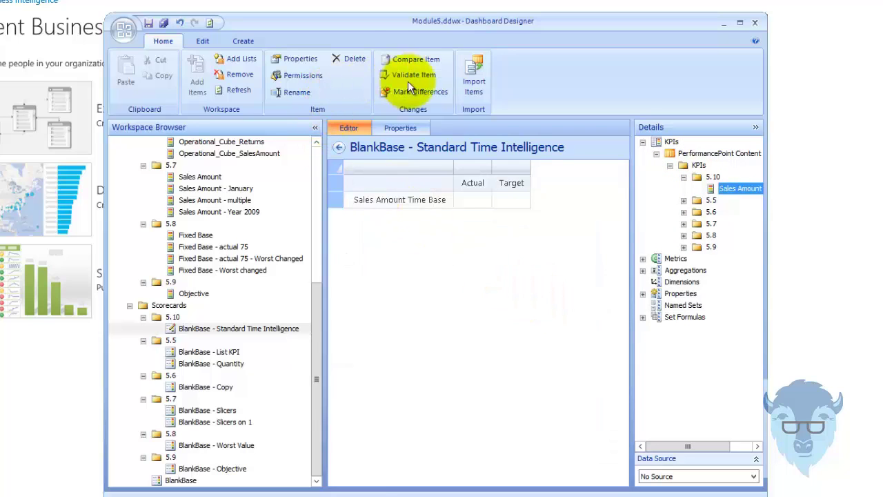
click(196, 43)
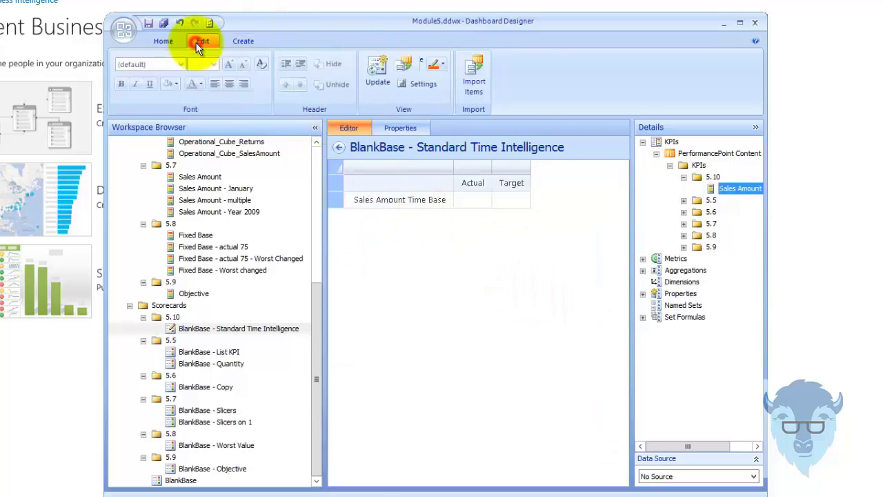
click(380, 67)
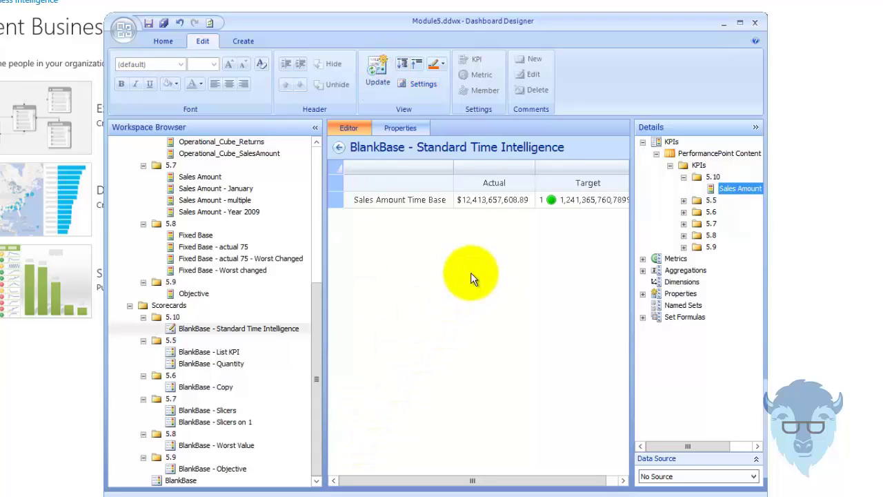
Delete the Target column from the BlankBase - Standard Time Intelligence scorecard.
click(565, 171)
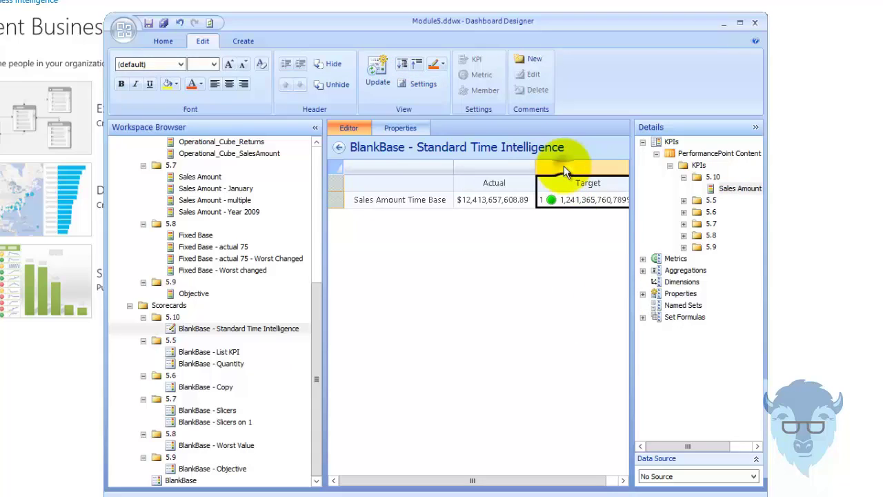
right_click(563, 165)
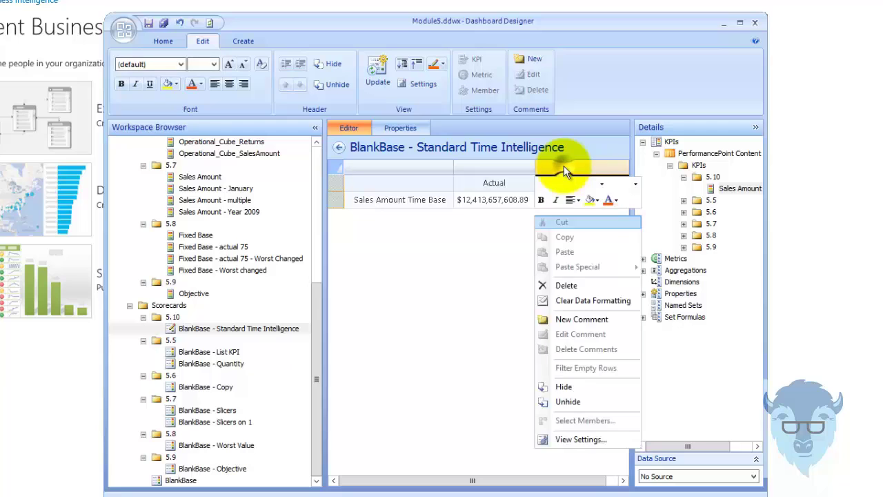
click(602, 285)
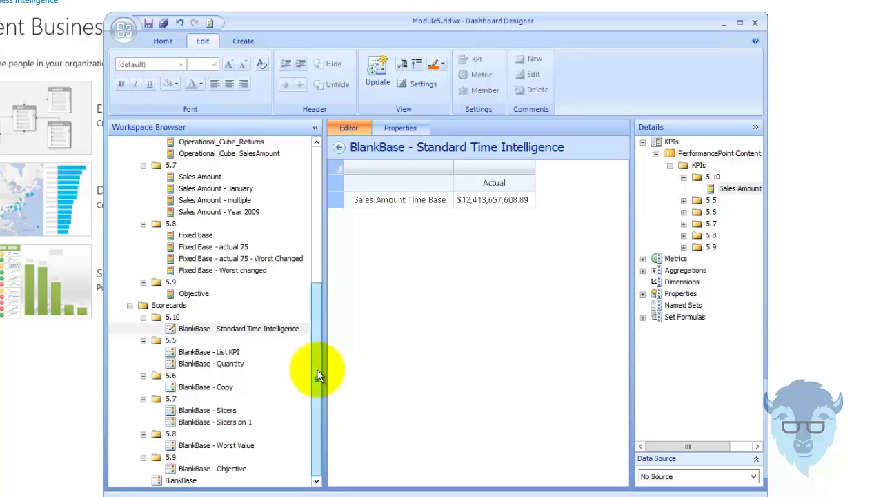
Duplicate the Sales Amount Time Base KPI within the 5.10 KPI folder.
drag(317, 369, 334, 291)
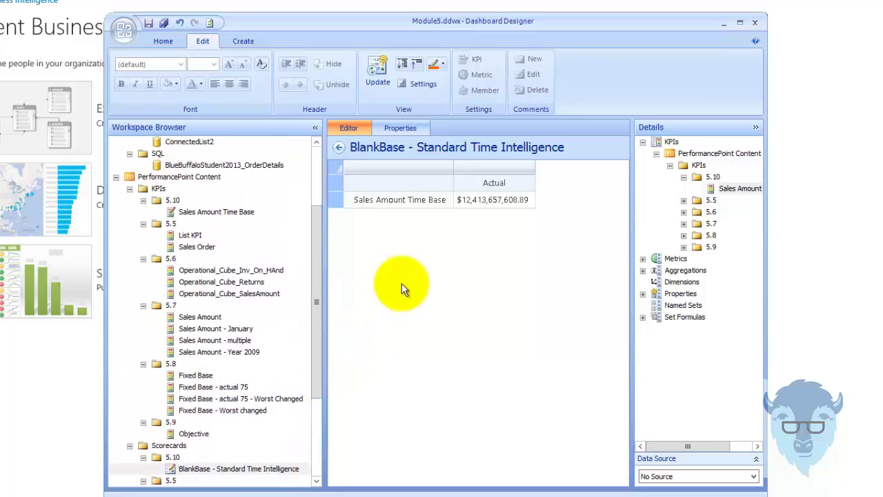
click(183, 211)
right_click(183, 211)
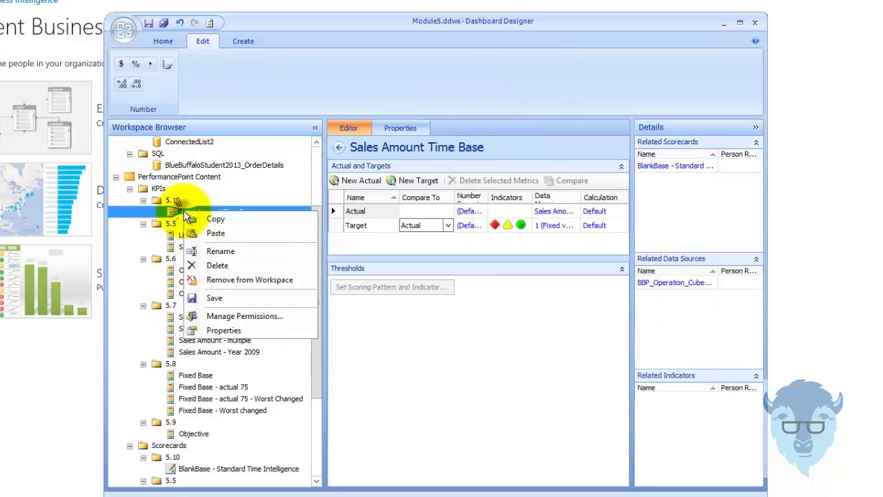
click(233, 218)
click(170, 200)
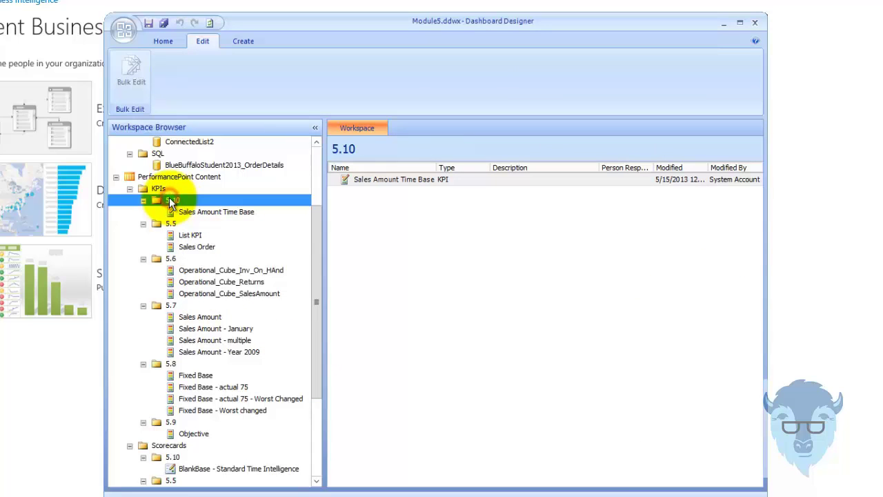
right_click(177, 200)
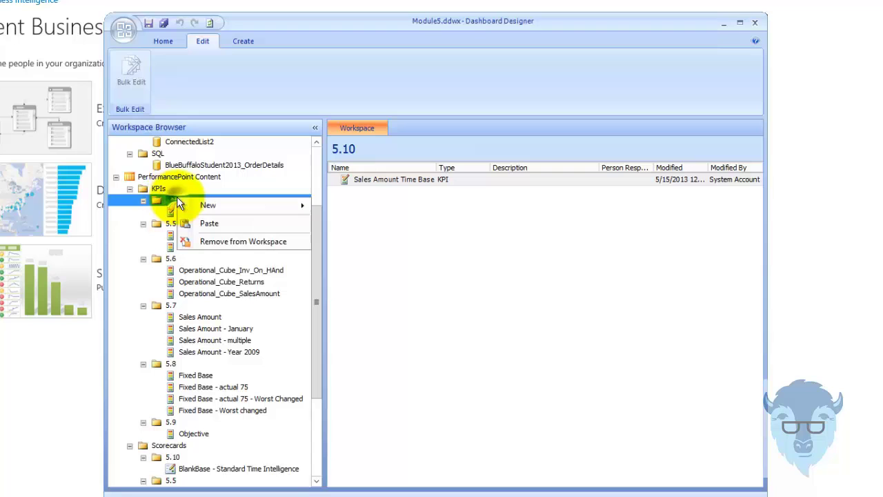
click(220, 219)
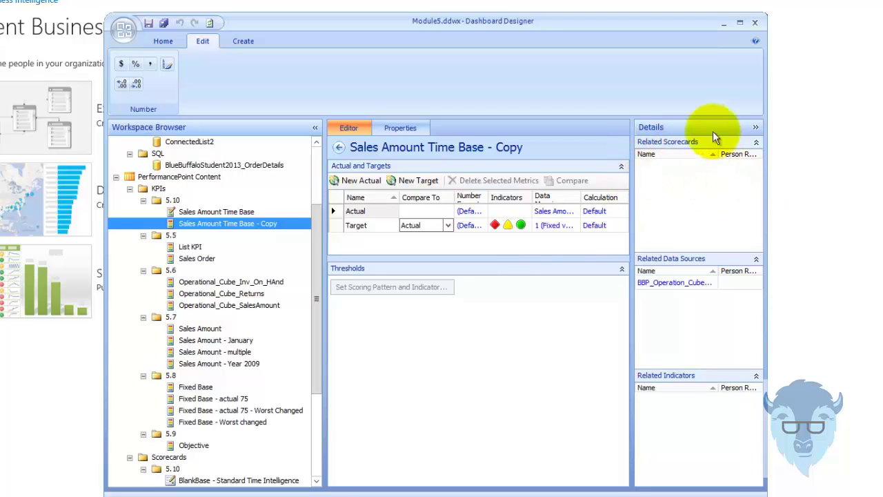
Start a time intelligence filter on the copied KPI's Actual data mapping with the formula year-1 and preview it.
click(756, 130)
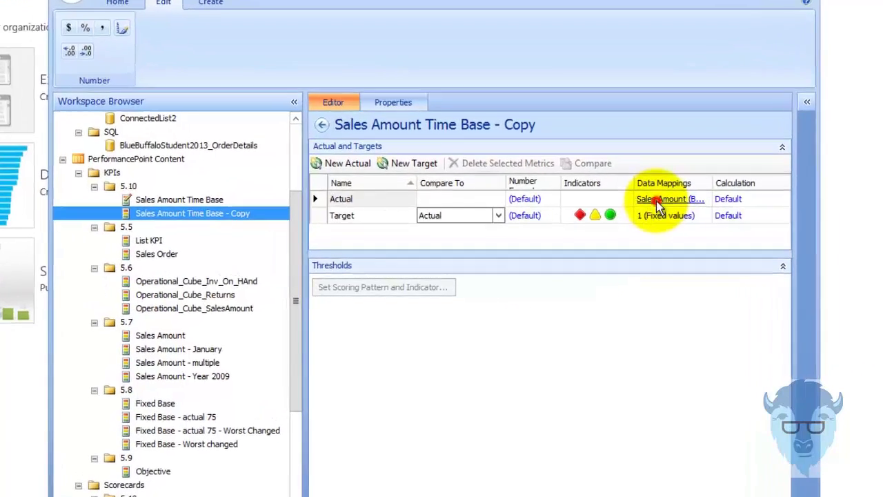
click(628, 213)
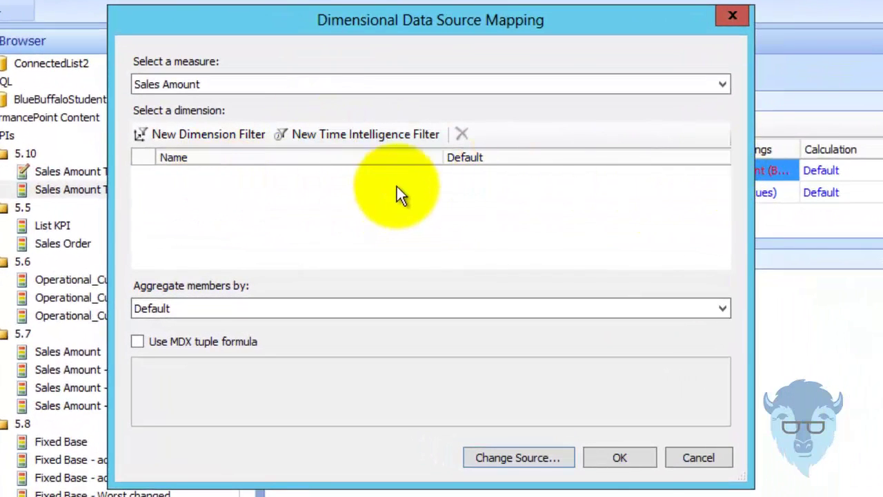
click(363, 133)
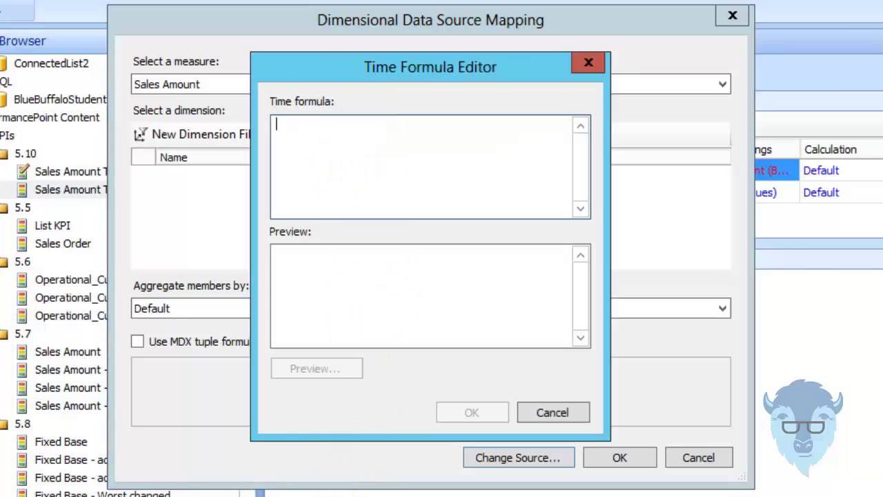
text(year-1)
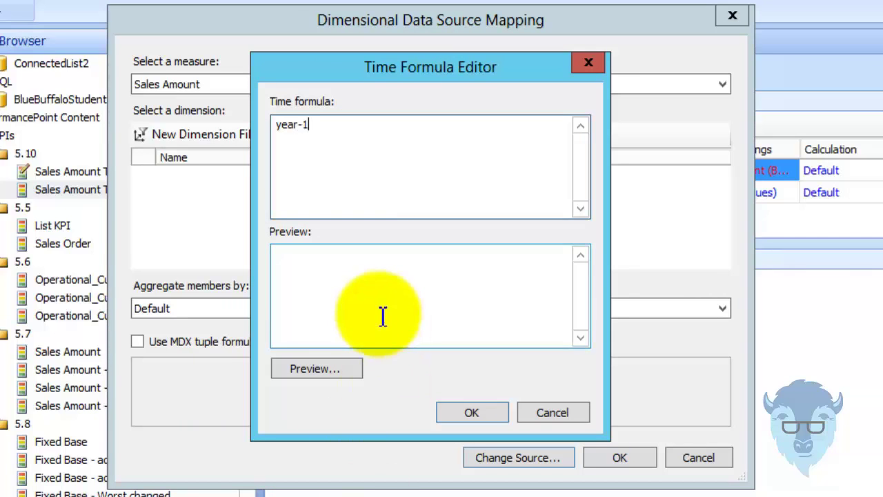
click(335, 369)
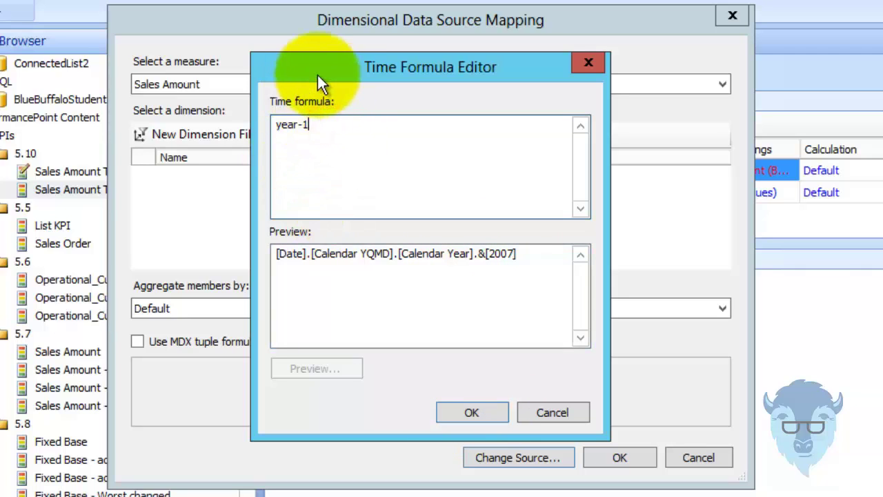
Try the time formula year-15s with a preview, and return the formula to year-1.
key(BackSpace)
text(15)
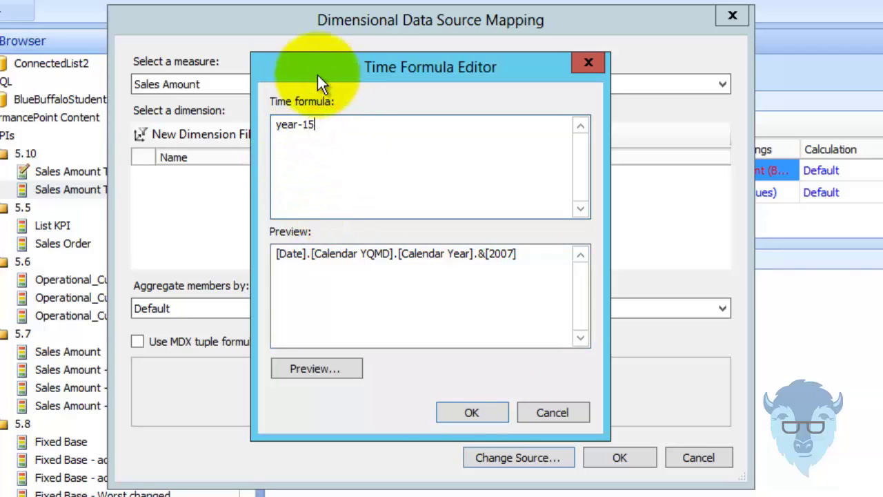
text(s)
click(333, 371)
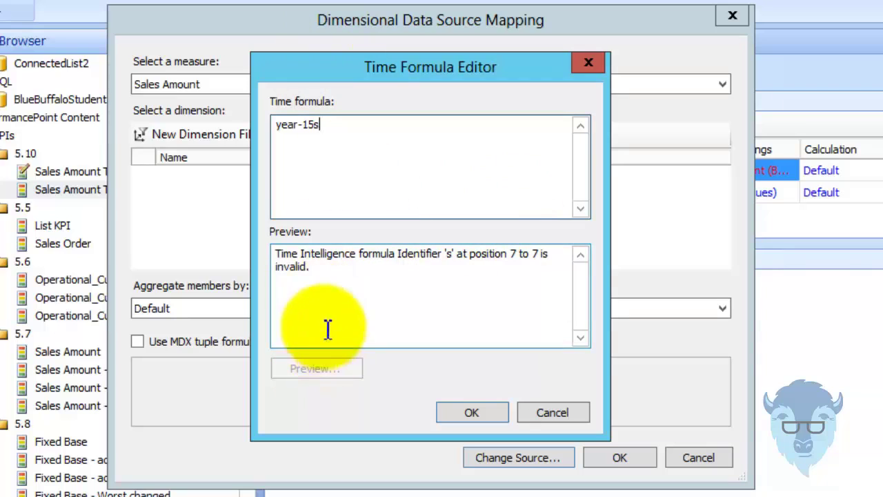
drag(322, 126, 282, 124)
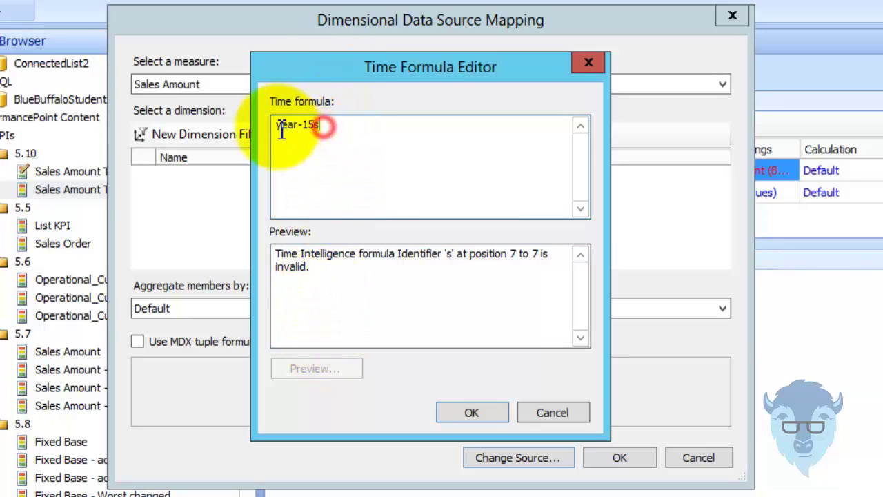
click(324, 131)
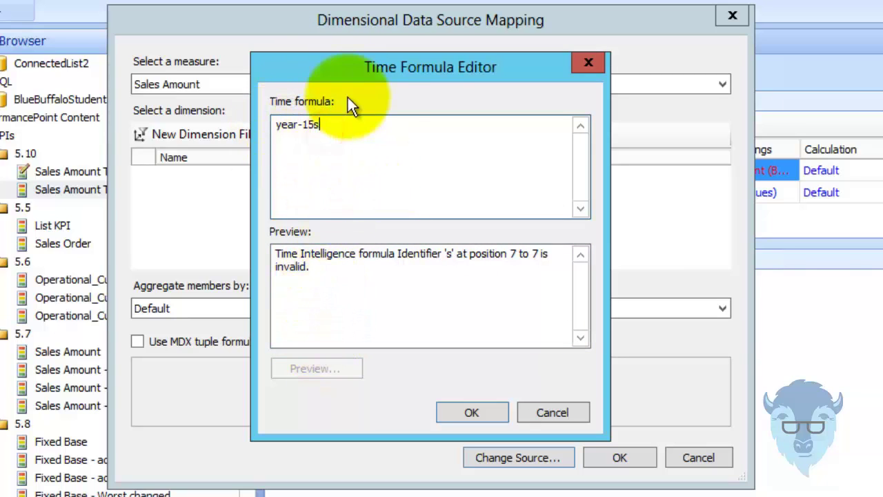
key(BackSpace)
key(BackSpace)
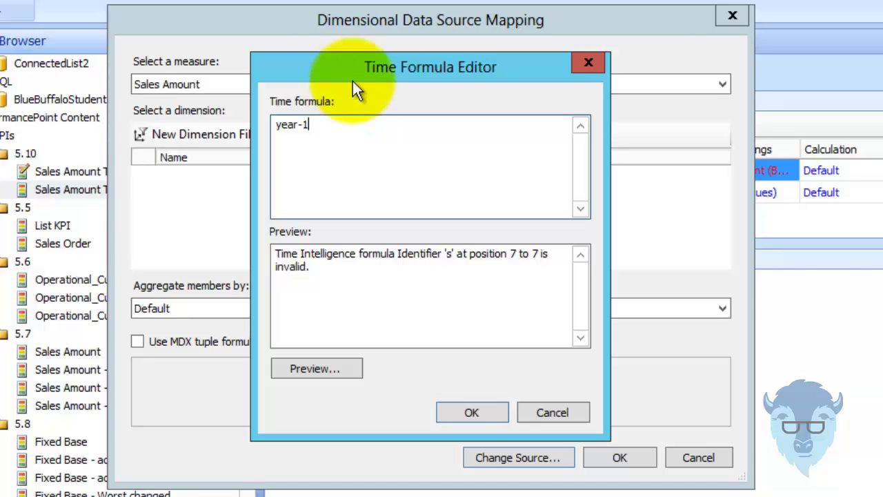
Preview the year-1 formula again and apply the time intelligence filter to the Actual value's data mapping.
click(333, 368)
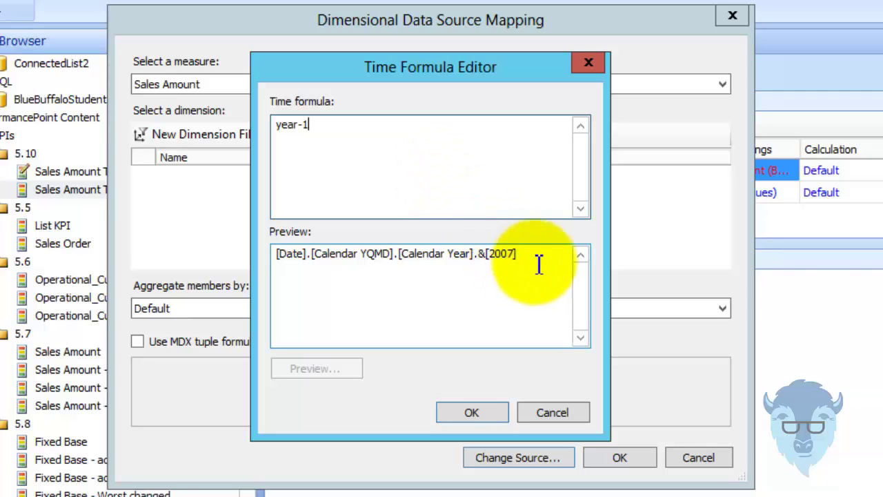
click(486, 413)
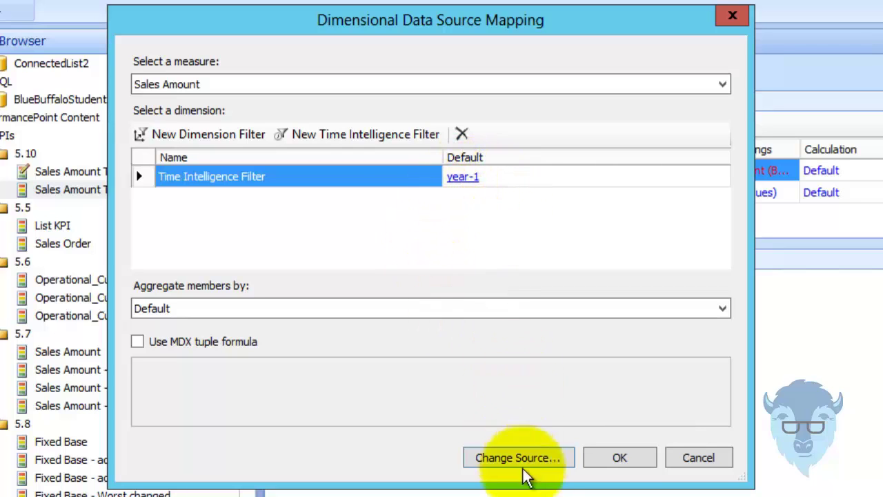
click(619, 459)
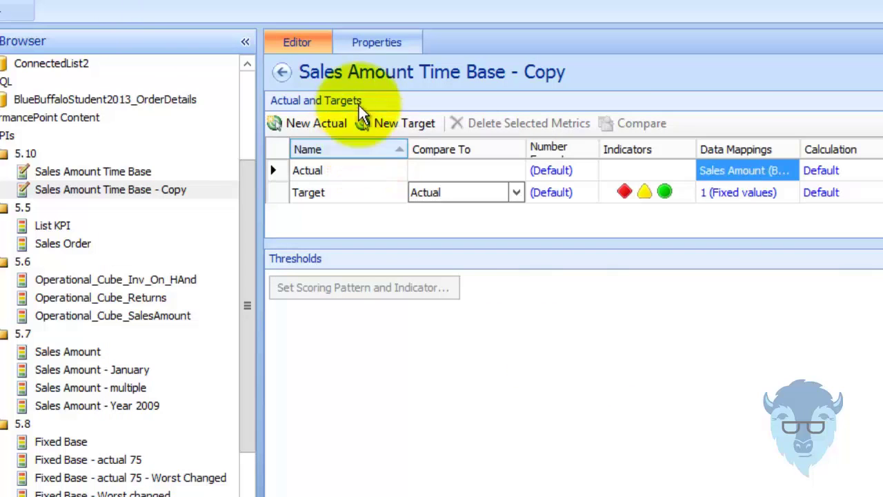
Rename the copied KPI Sales Amount Last Year.
click(403, 42)
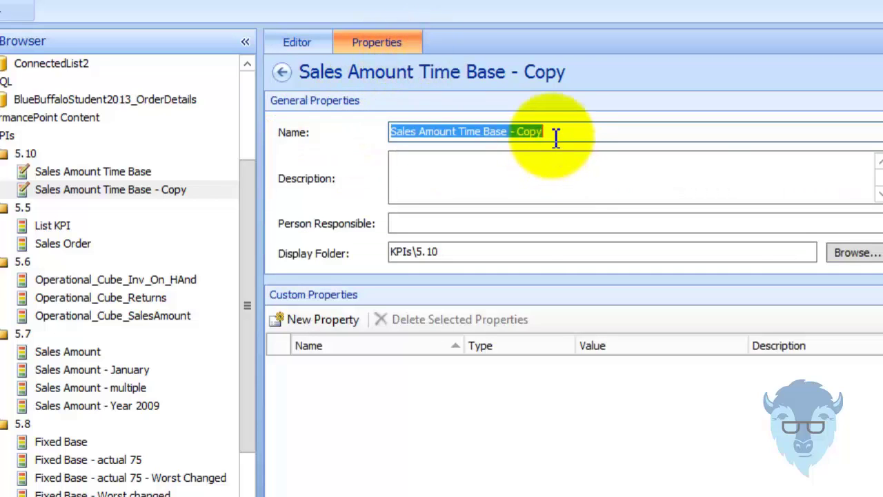
drag(560, 132, 459, 129)
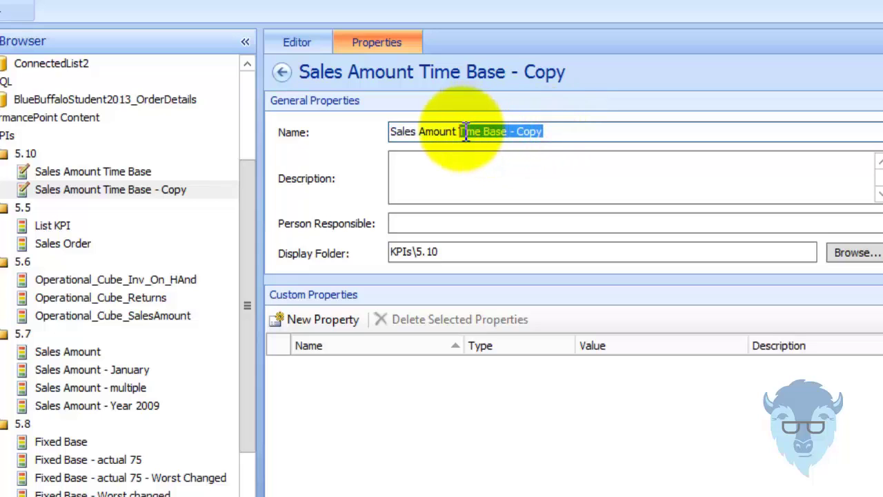
text(Last Year)
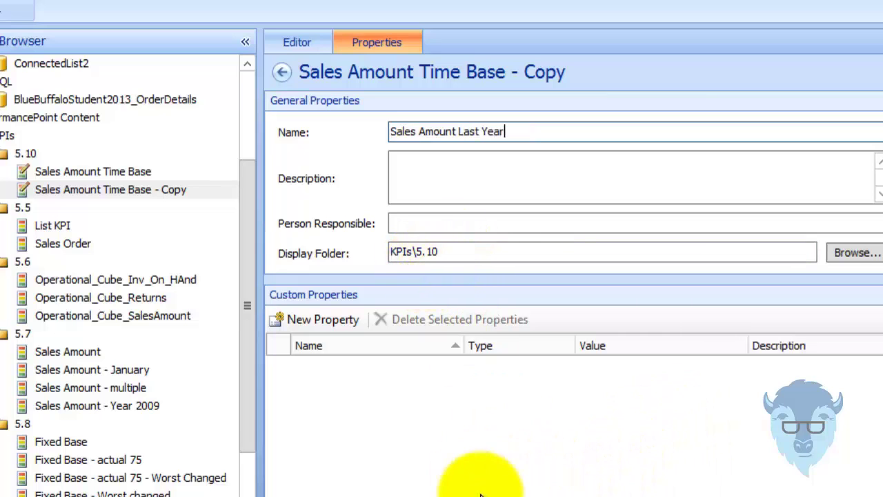
Open the BlankBase - Standard Time Intelligence scorecard and expand its available KPIs to folder 5.10, with room to read their full names.
drag(246, 374, 259, 494)
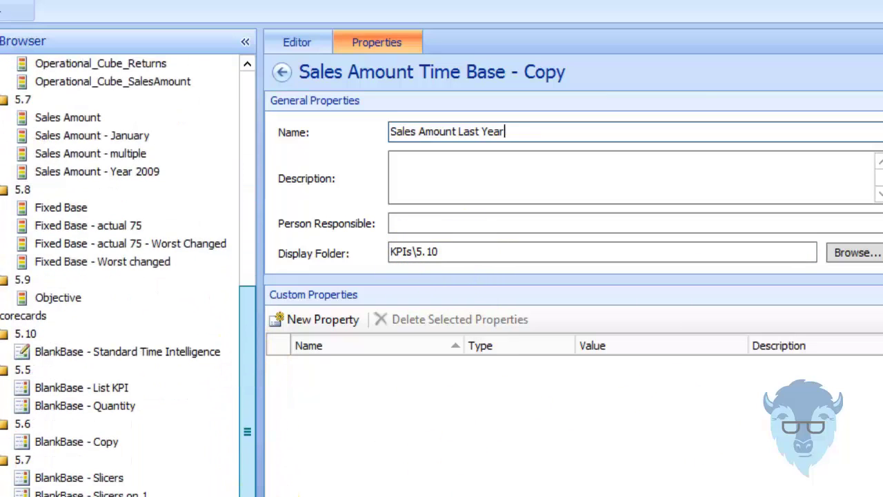
click(68, 353)
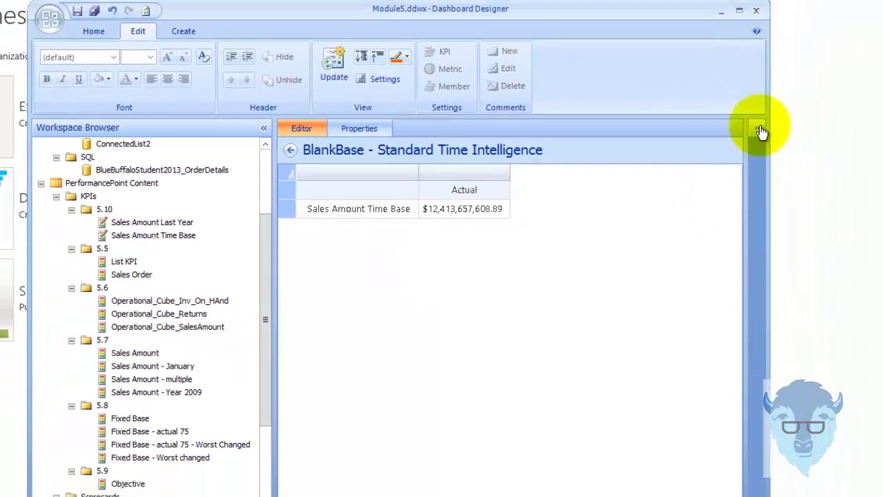
click(877, 62)
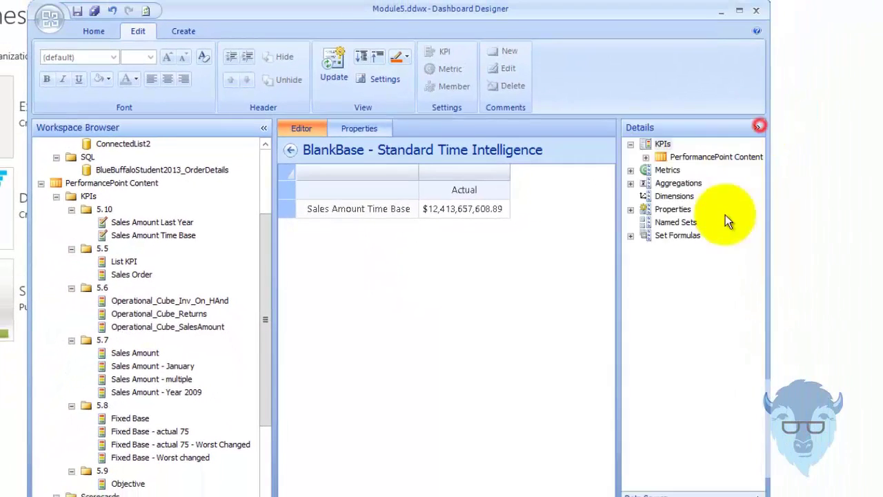
click(645, 157)
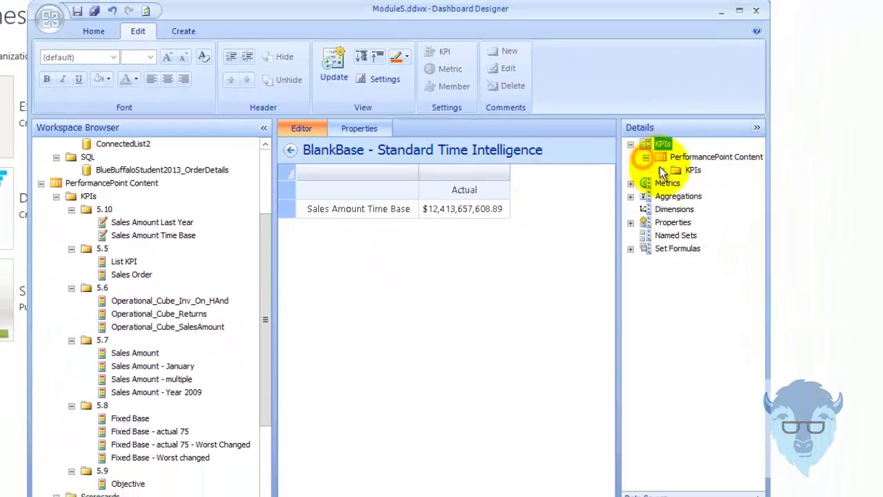
click(660, 170)
click(676, 183)
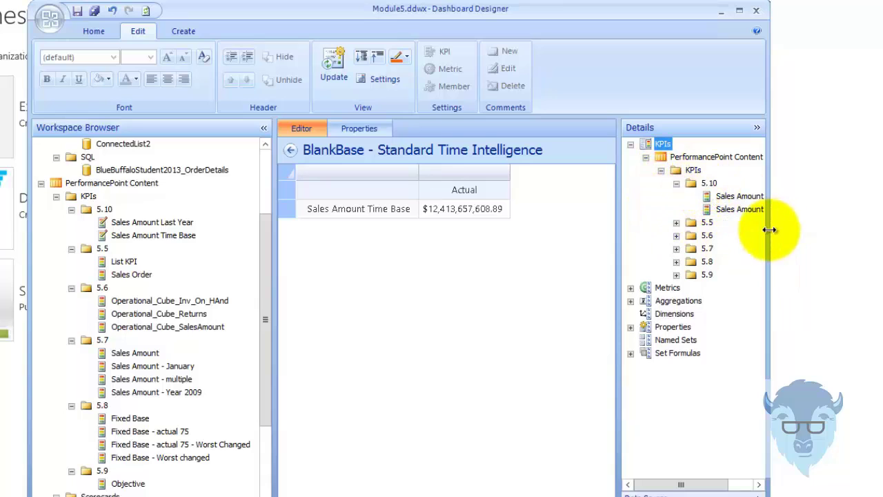
drag(768, 231, 830, 258)
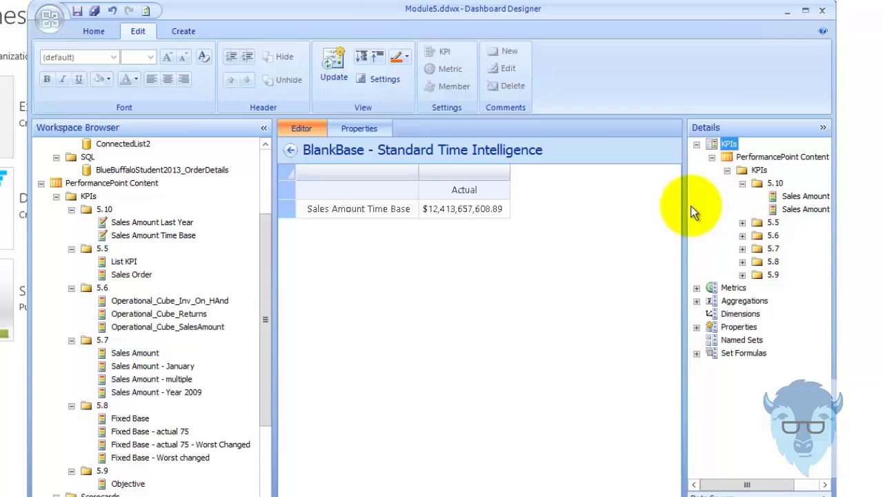
drag(690, 204, 597, 200)
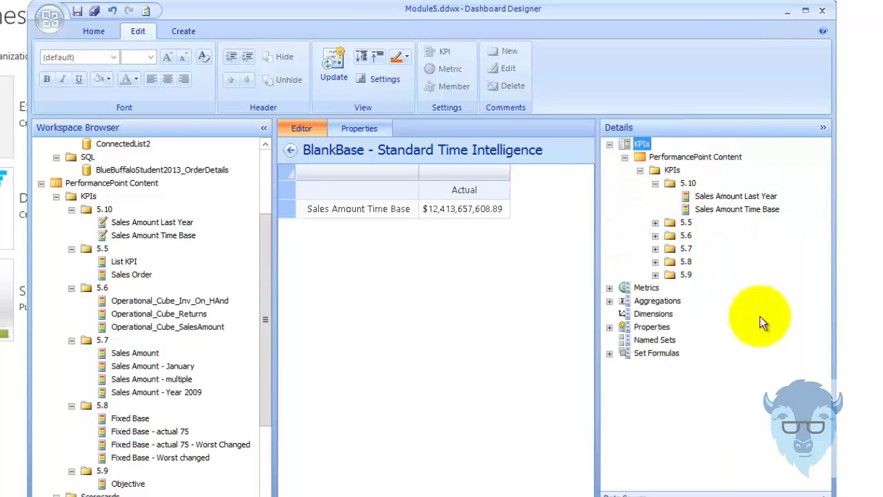
Add the Sales Amount Last Year KPI below Sales Amount Time Base in the scorecard and update the view.
drag(724, 198, 320, 216)
drag(317, 216, 317, 216)
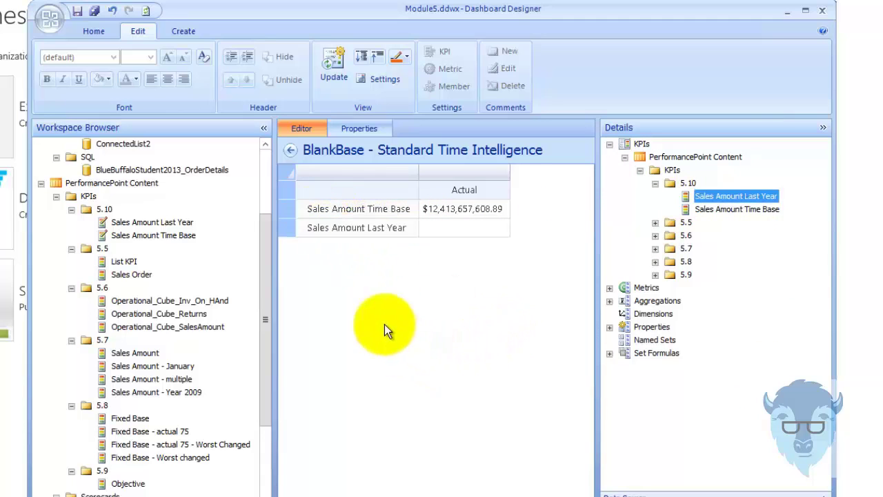
click(330, 66)
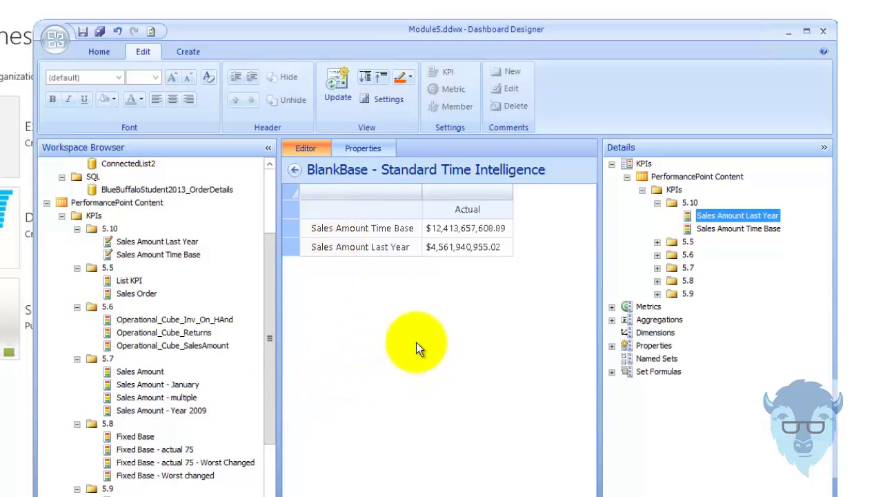
Review the Sales Amount Last Year KPI's actual and target settings and the time mapping of the BBP_Operation_Cube - Time Intelligence data source.
click(168, 243)
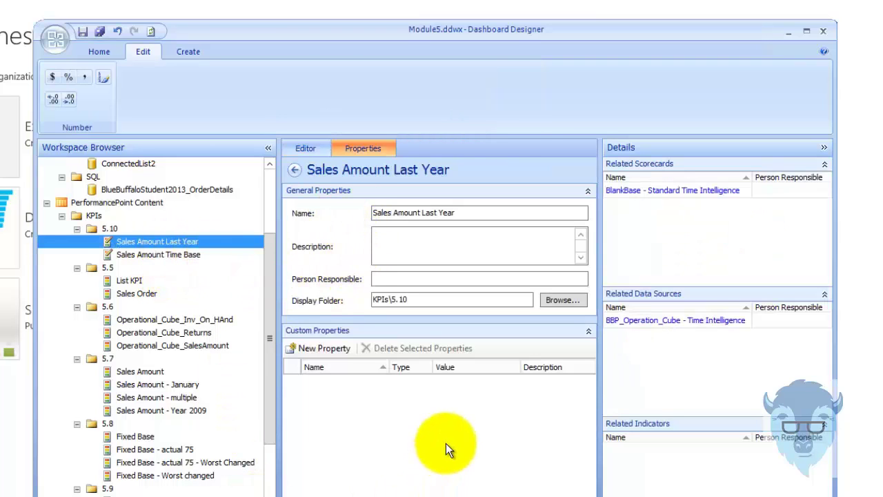
click(301, 148)
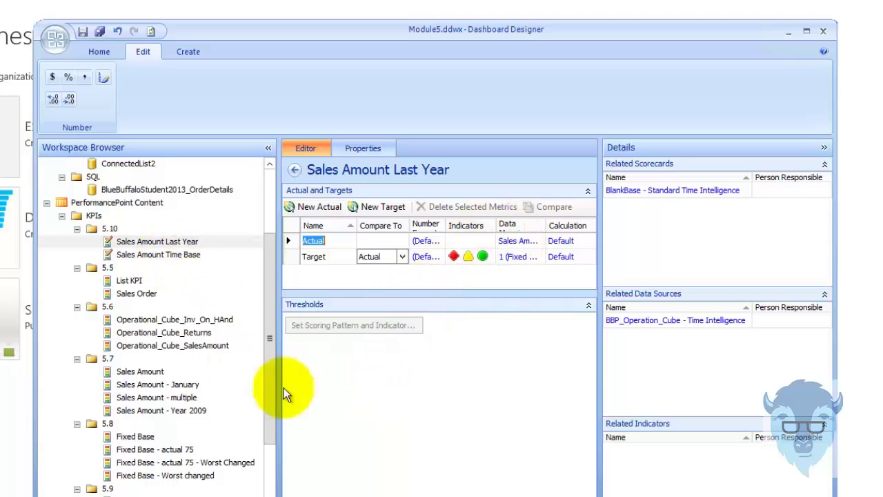
mouse_move(273, 342)
mouse_down()
mouse_move(256, 386)
mouse_move(266, 465)
mouse_up()
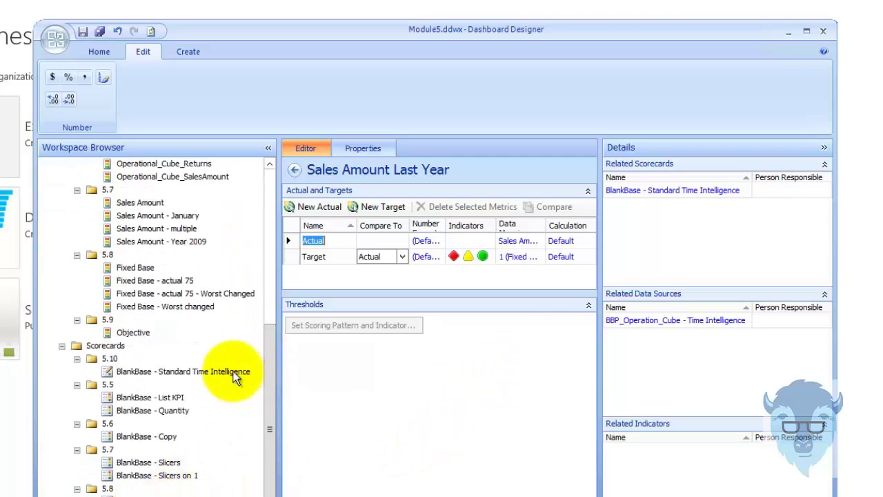
drag(266, 419, 284, 261)
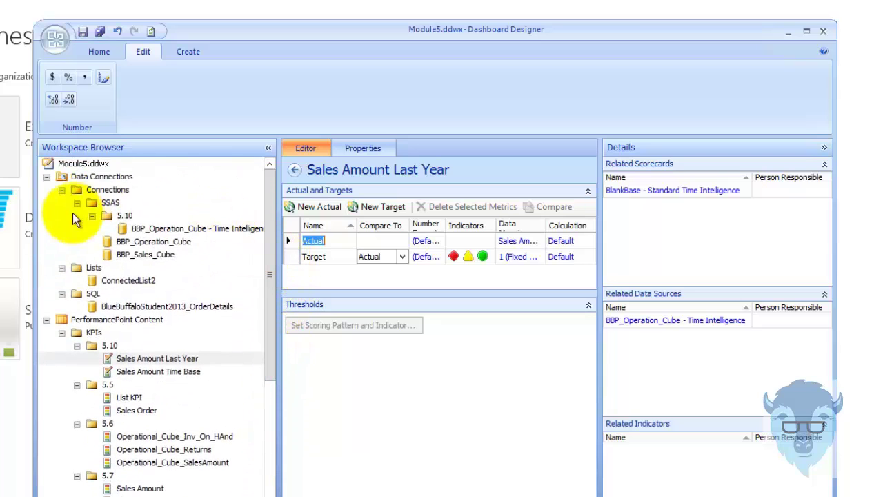
click(142, 229)
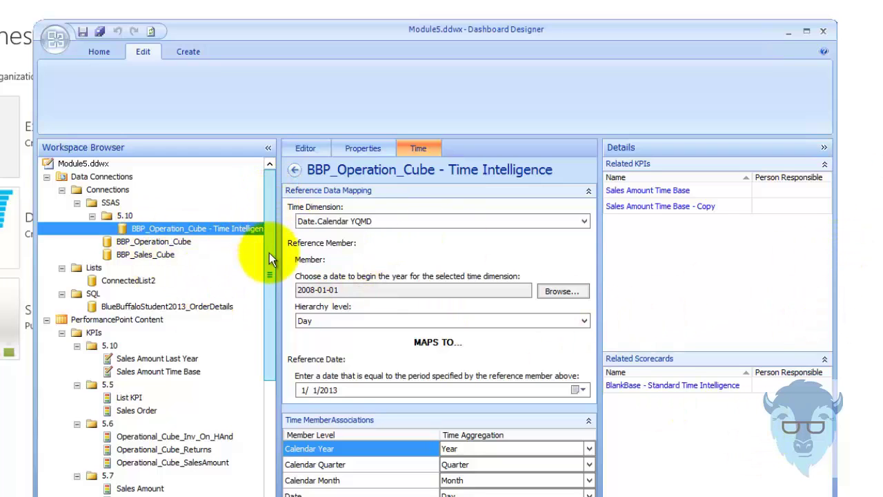
scroll(268, 255, down, 6)
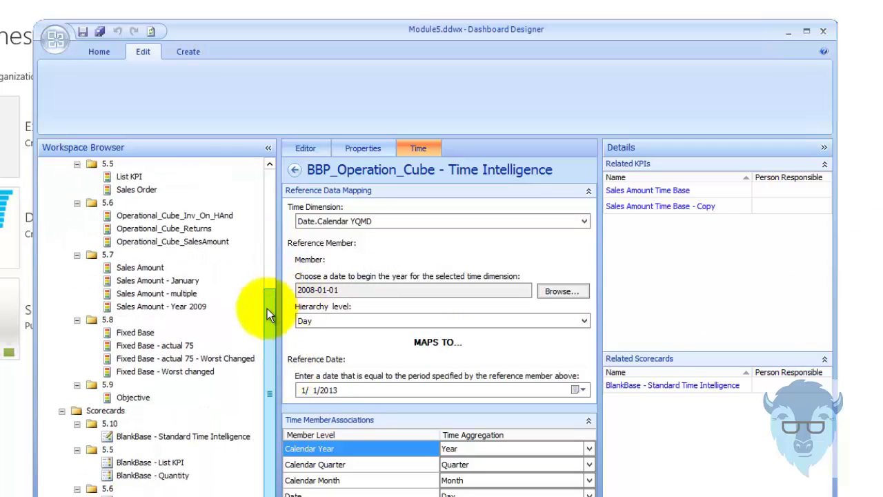
drag(267, 308, 259, 243)
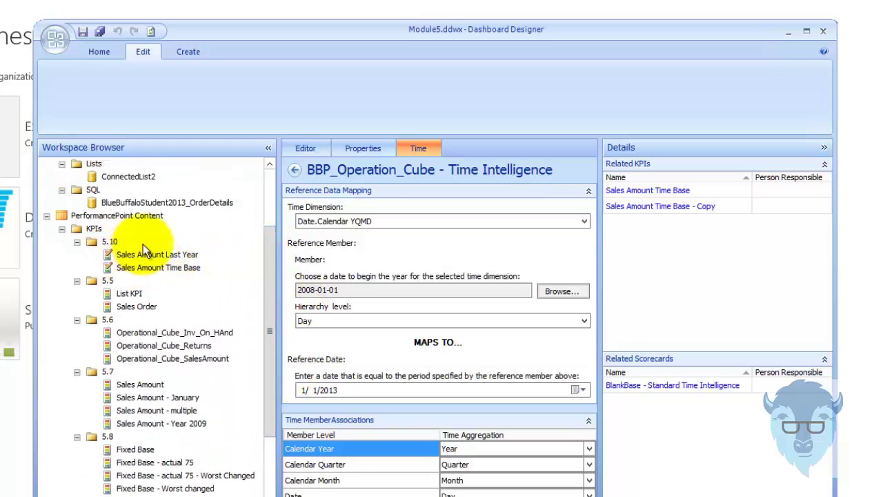